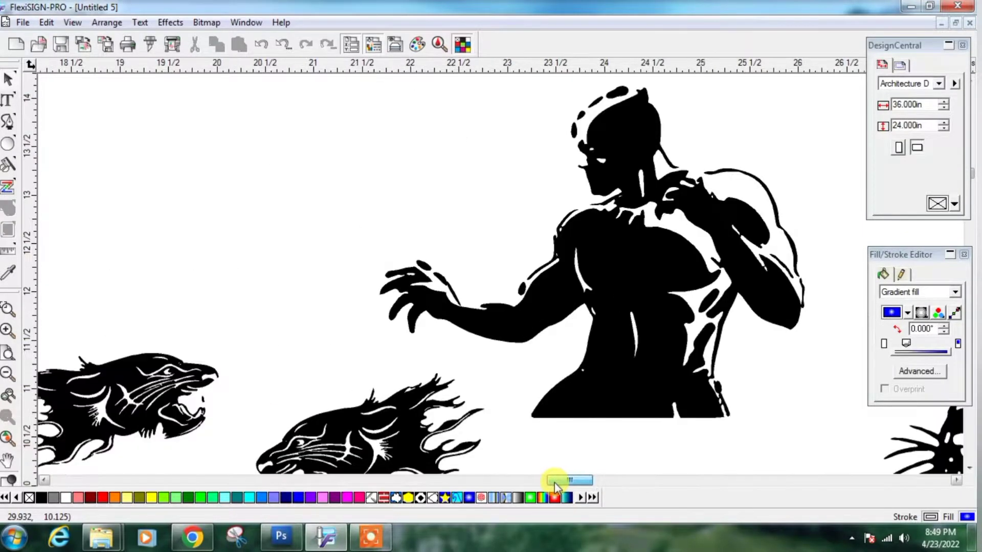
Step: Fill the pair of flaming panther heads with solid blue and shift them slightly below the clawing figure's outstretched hand
scroll(484, 338, down, 3)
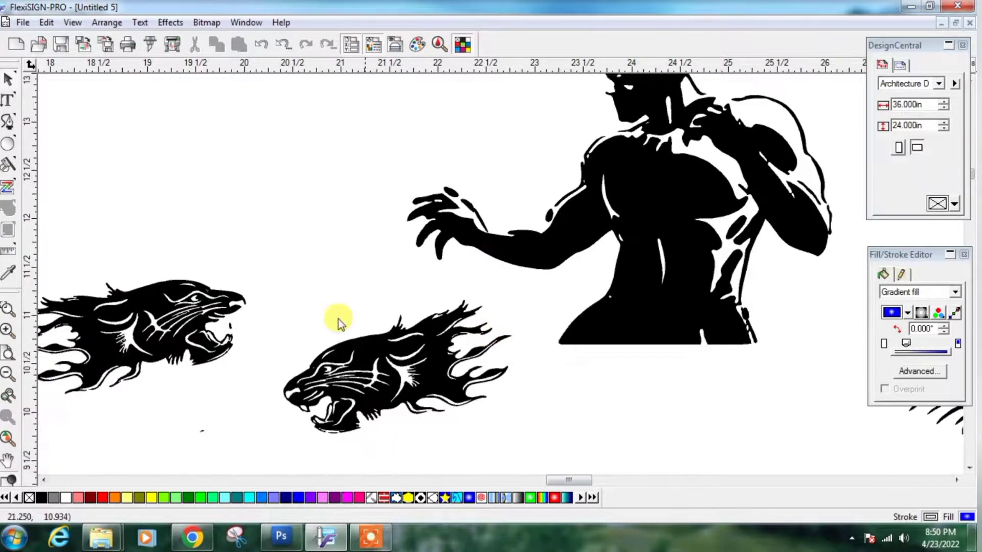
click(391, 376)
mouse_move(391, 376)
mouse_down()
mouse_move(351, 377)
mouse_move(383, 384)
mouse_up()
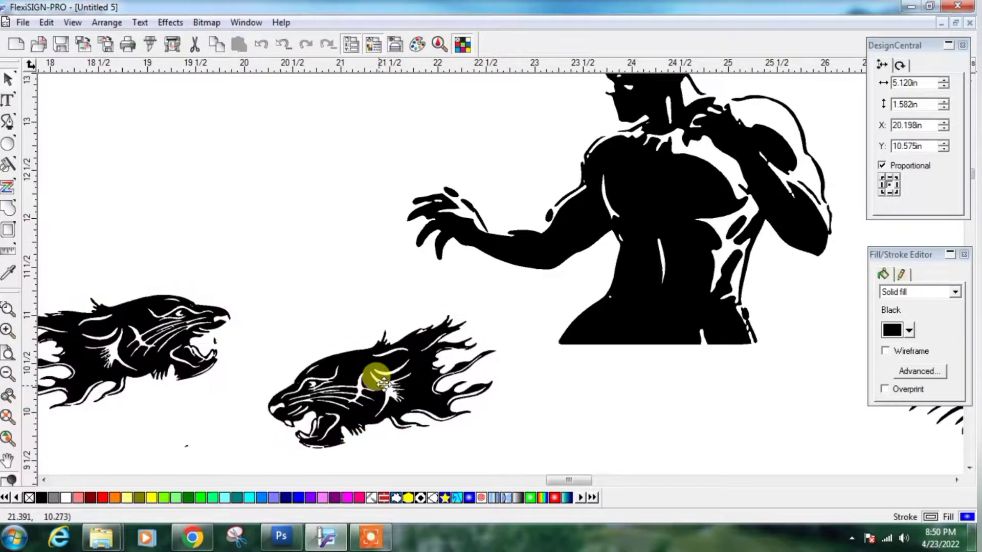
click(297, 497)
drag(325, 399, 365, 417)
click(324, 345)
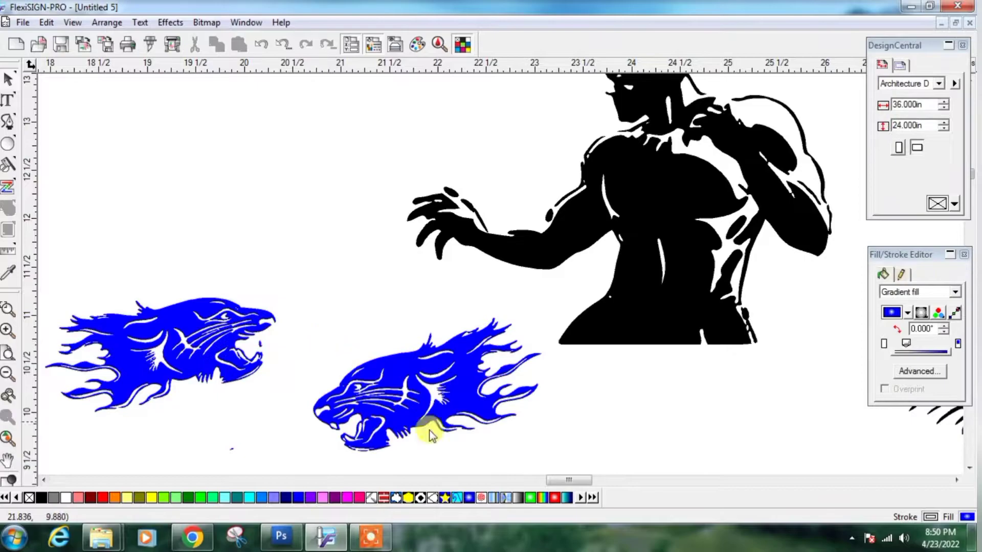
click(237, 445)
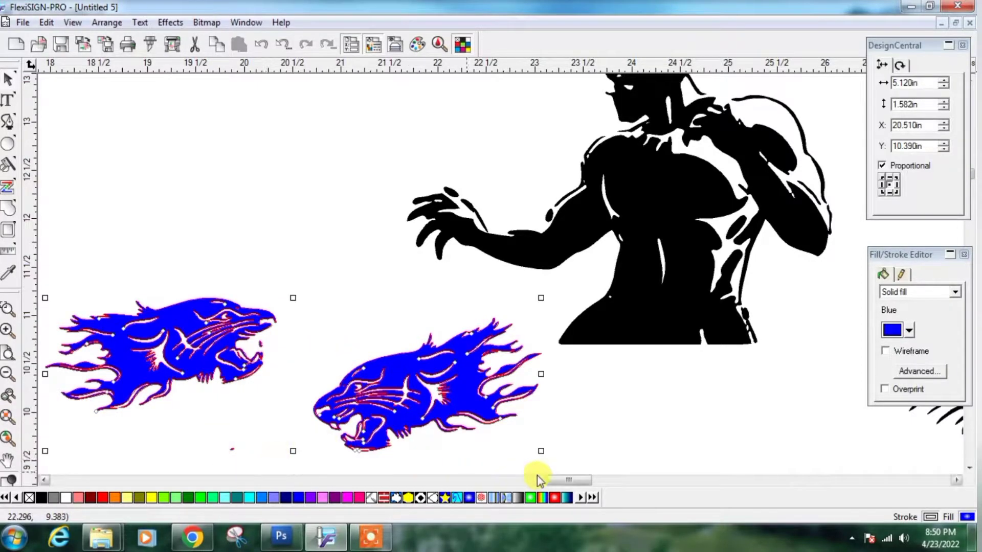
Step: Fill the outer shape of the large blue BLACK PANTHER mask lettering, near the page's upper-left corner, with black
drag(554, 481, 544, 479)
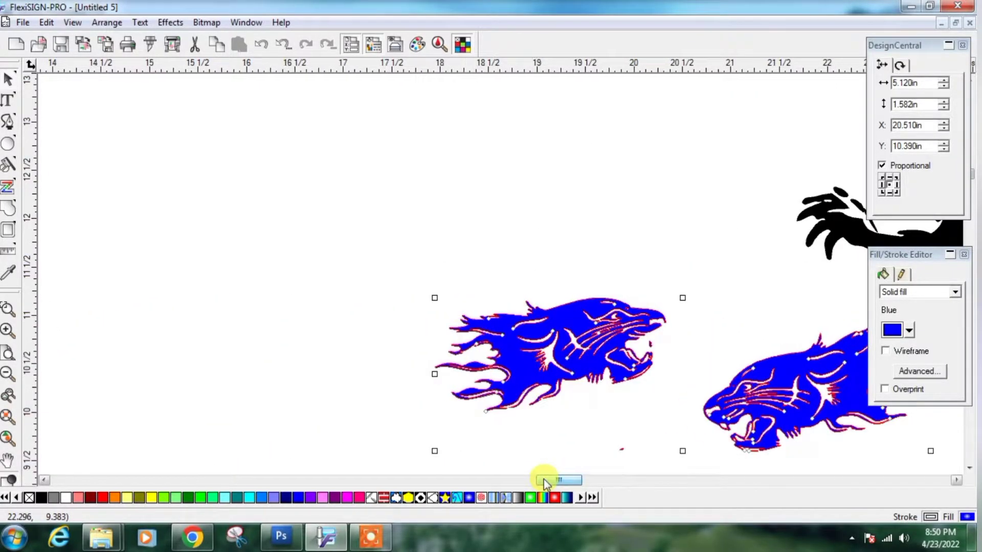
key(ctrl+minus)
scroll(402, 353, down, 3)
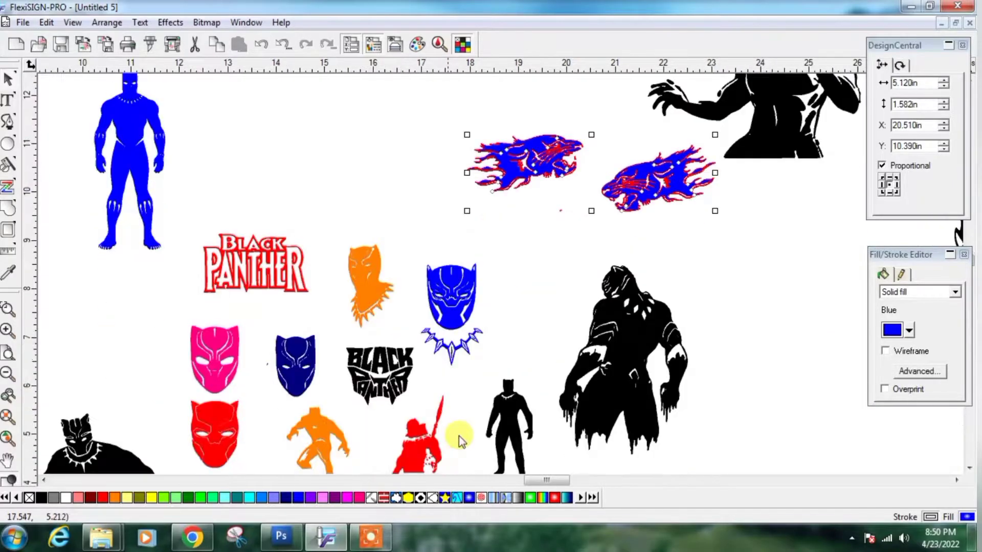
drag(533, 480, 509, 480)
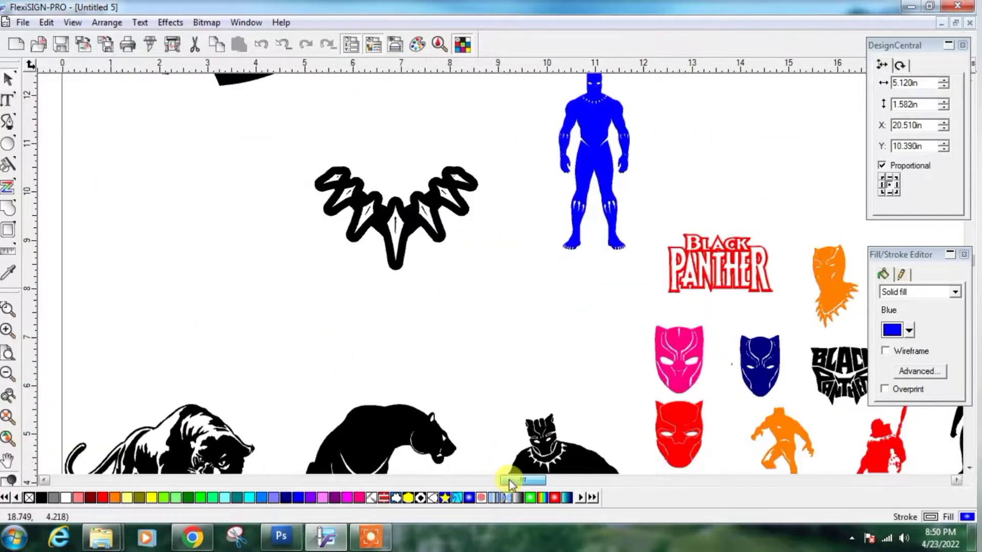
scroll(434, 333, up, 10)
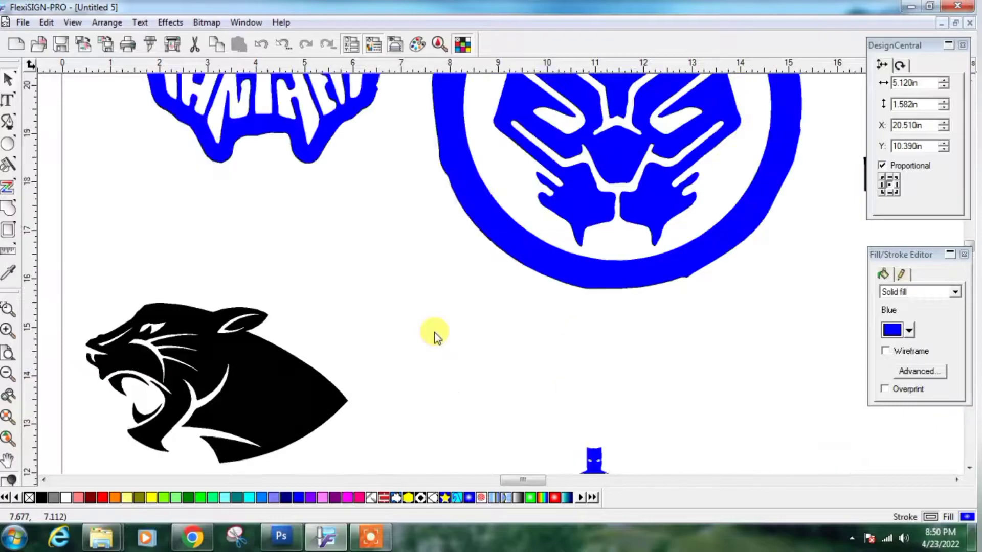
scroll(434, 332, up, 3)
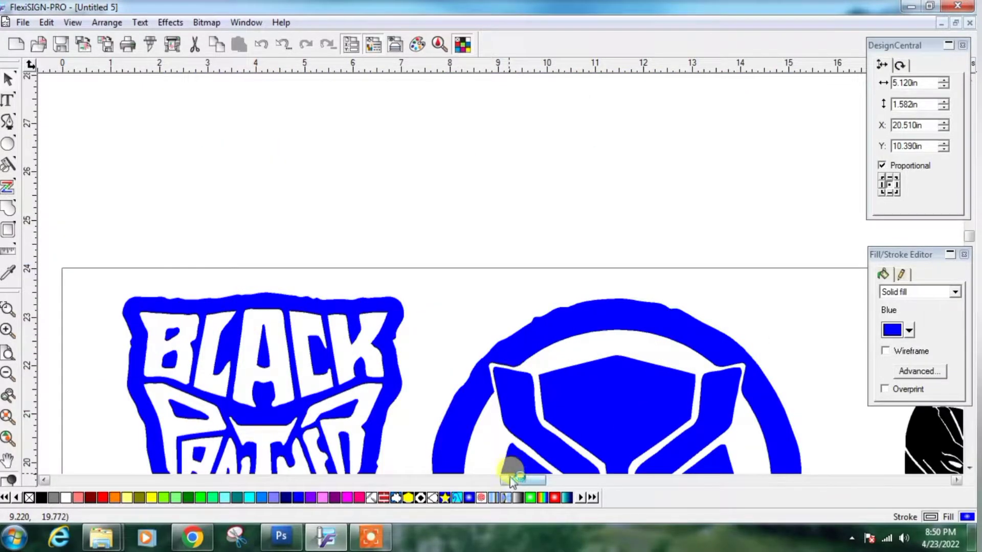
scroll(438, 362, down, 4)
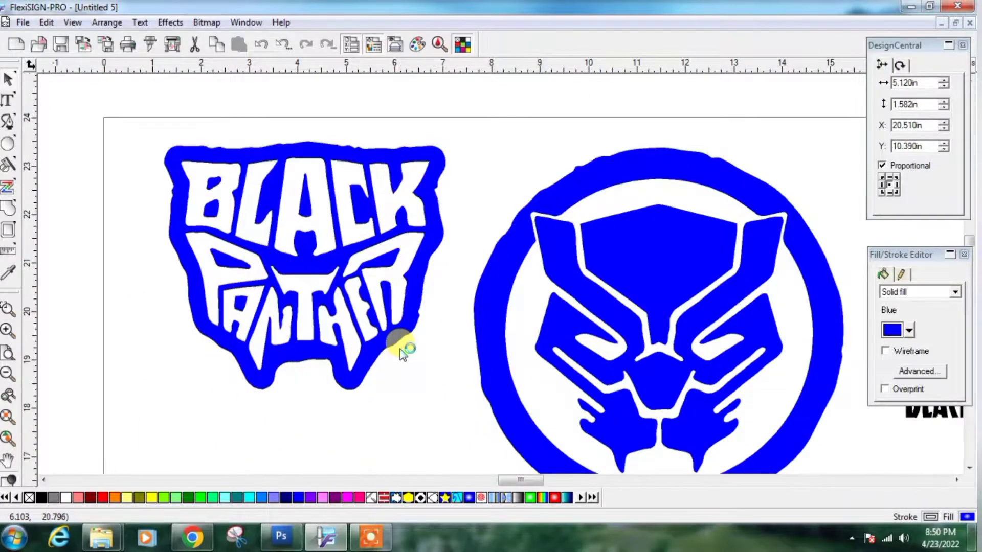
click(195, 235)
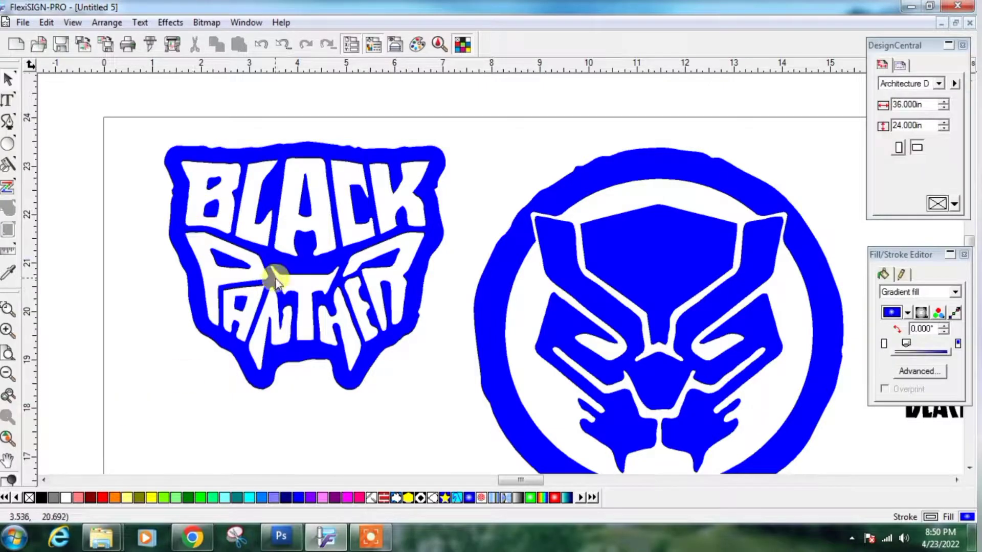
click(275, 282)
click(40, 498)
click(210, 397)
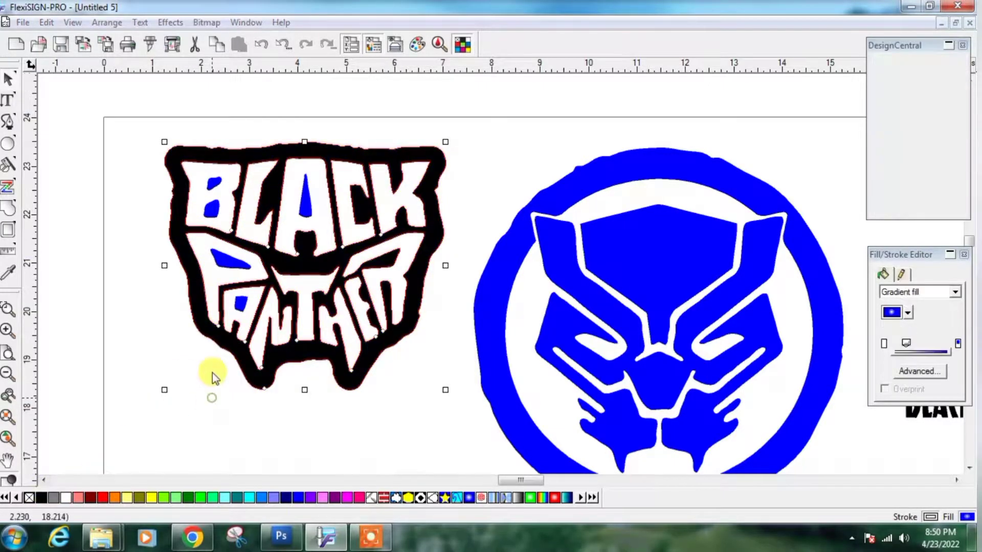
Step: Fill the remaining blue letter interiors of the large BLACK PANTHER mask lettering with black
drag(215, 170, 453, 398)
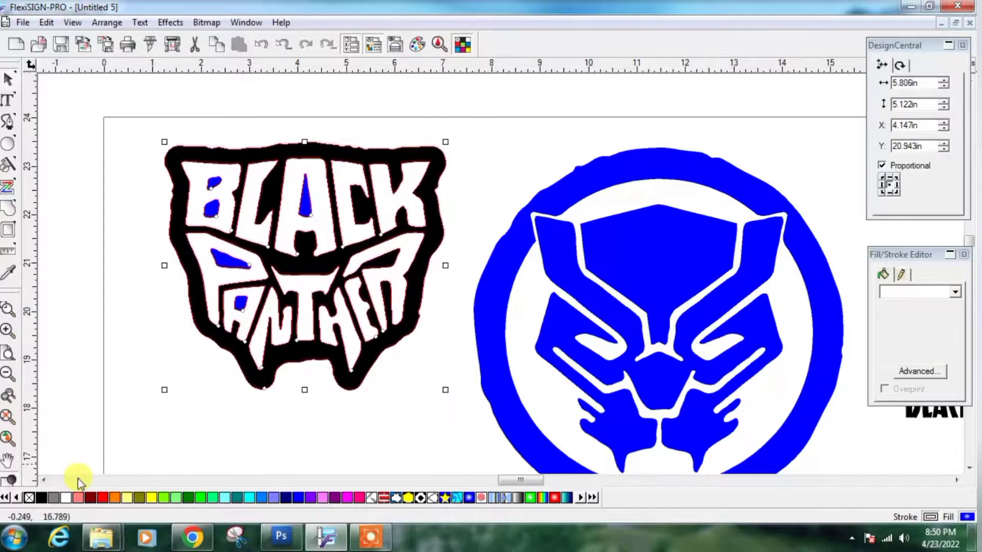
click(42, 498)
click(162, 423)
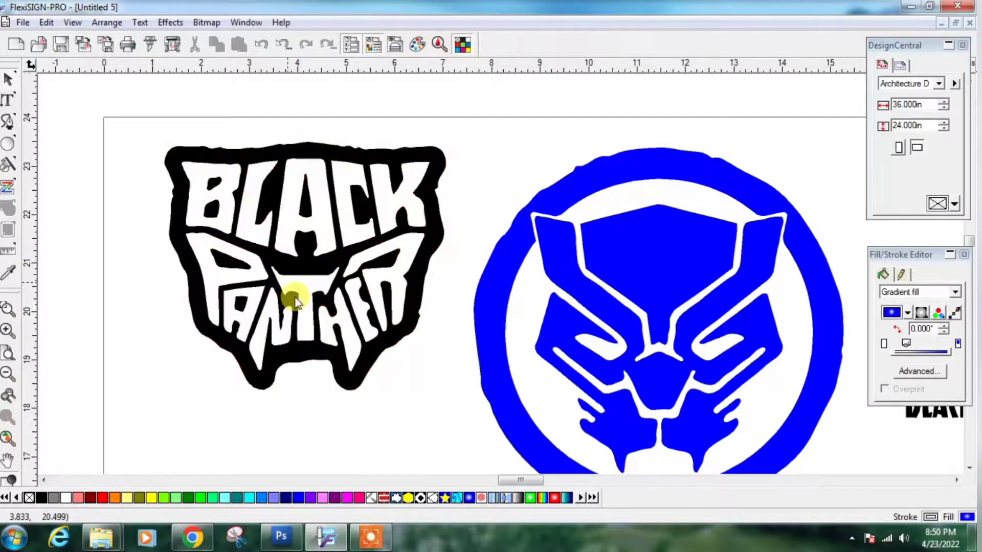
Step: Shift the black mask with its BLACK PANTHER title up and left, and move the small round emblem to about X 22.83, Y 19.64 in
drag(499, 478, 515, 481)
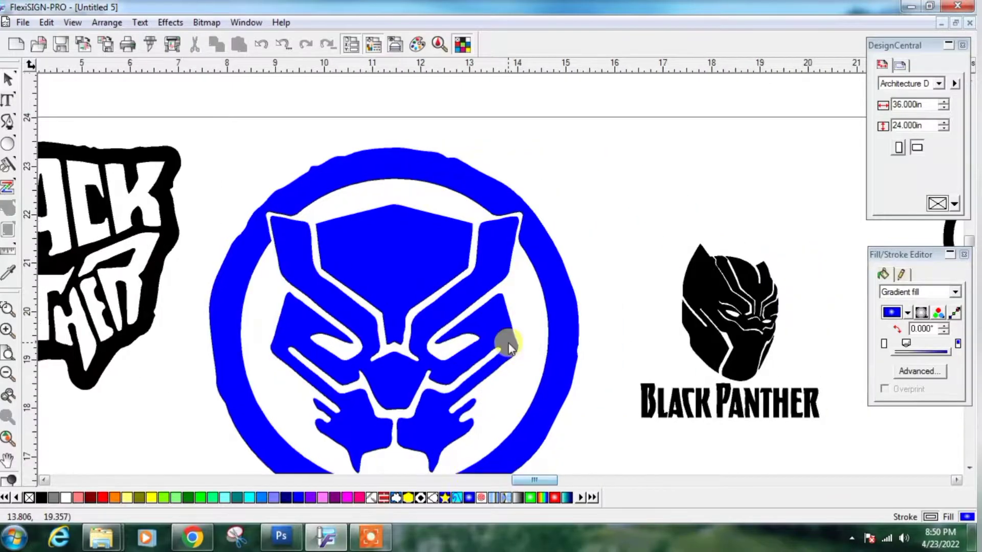
scroll(508, 343, down, 1)
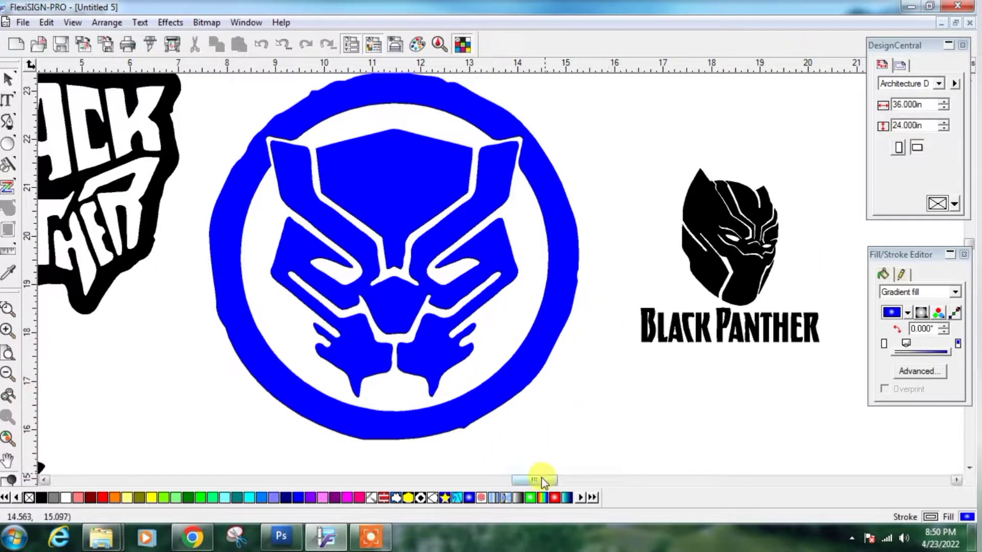
drag(554, 482, 577, 481)
drag(211, 169, 460, 399)
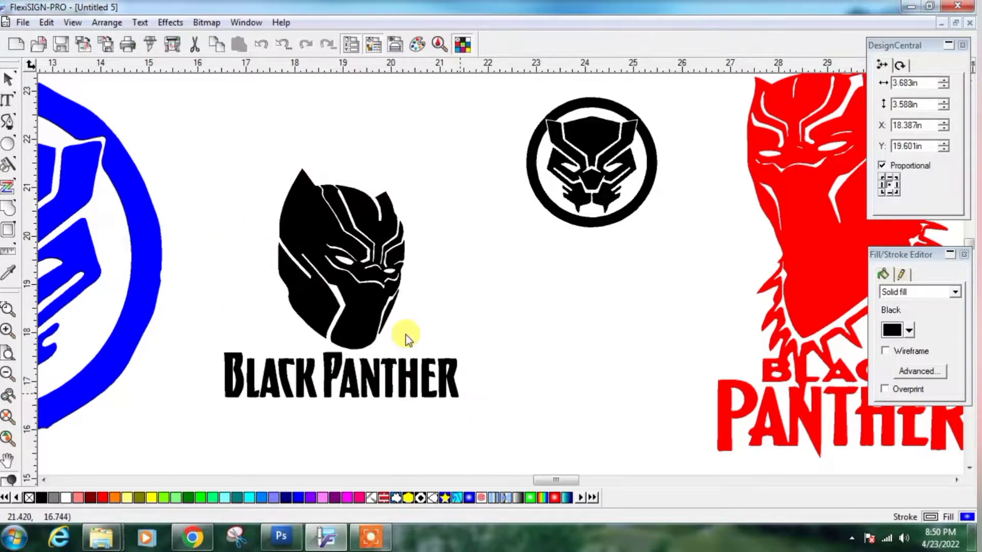
drag(344, 278, 323, 232)
drag(507, 103, 663, 226)
drag(595, 179, 534, 267)
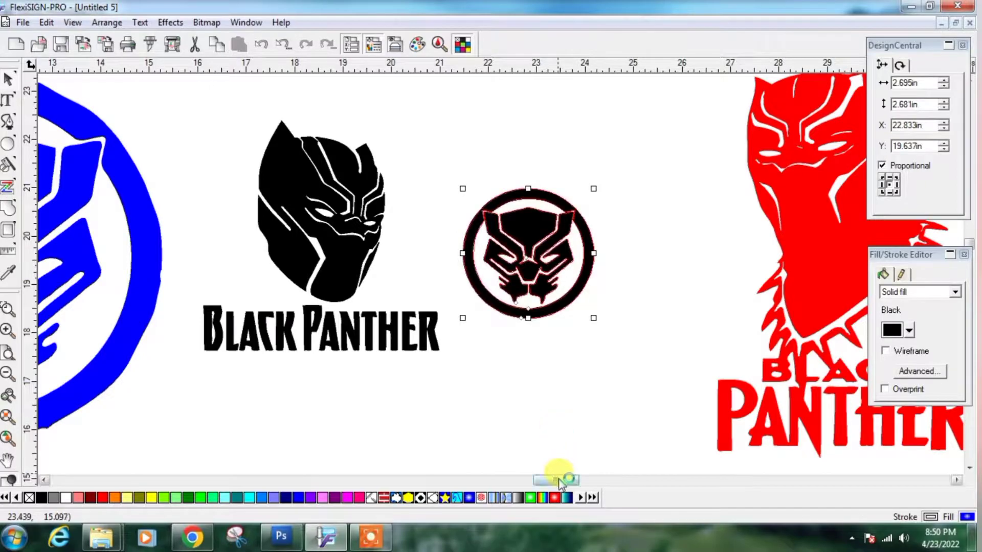
Step: Fill the large red Black Panther bust and its title lettering with black
drag(559, 482, 575, 482)
scroll(587, 297, up, 3)
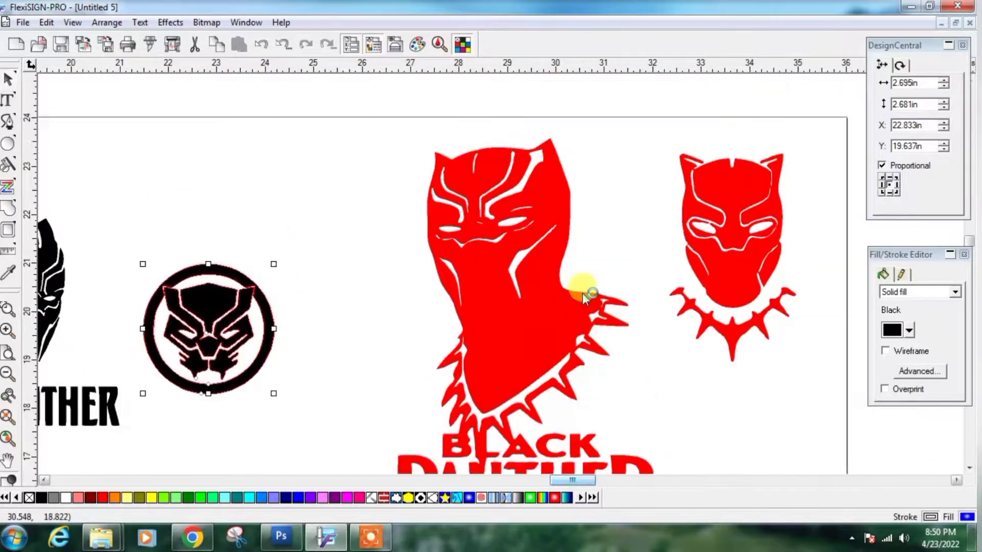
mouse_move(426, 167)
mouse_down()
mouse_move(635, 468)
mouse_move(649, 466)
mouse_move(617, 415)
mouse_up()
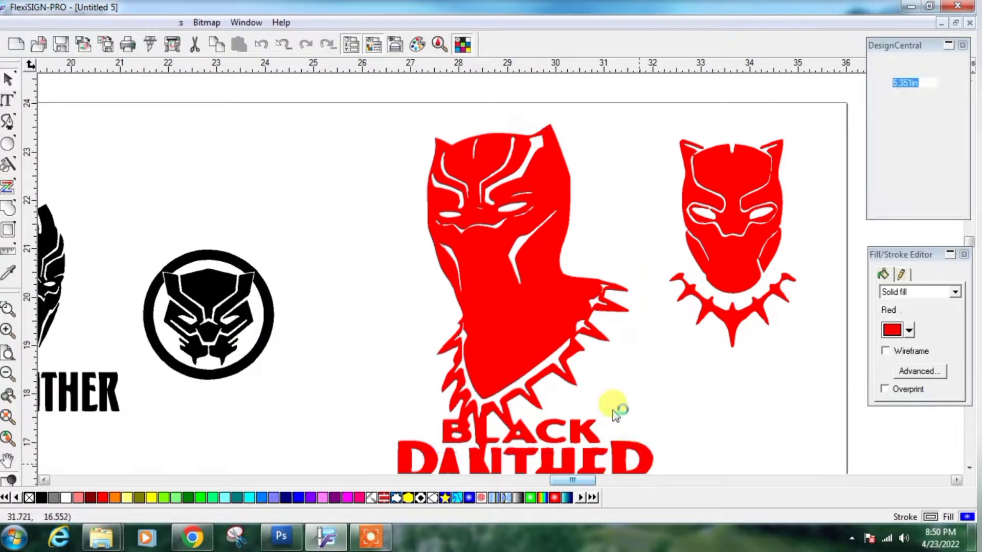
click(42, 498)
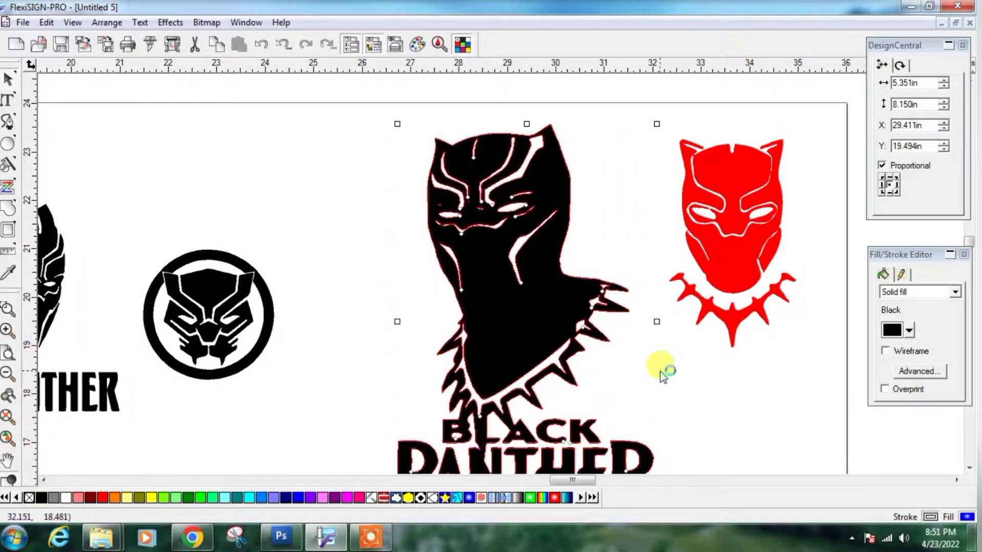
click(661, 373)
Step: Fill the red mask with the claw necklace, near the page's upper-right corner, with black
scroll(685, 333, down, 3)
drag(573, 481, 595, 479)
scroll(359, 264, up, 6)
drag(233, 198, 344, 413)
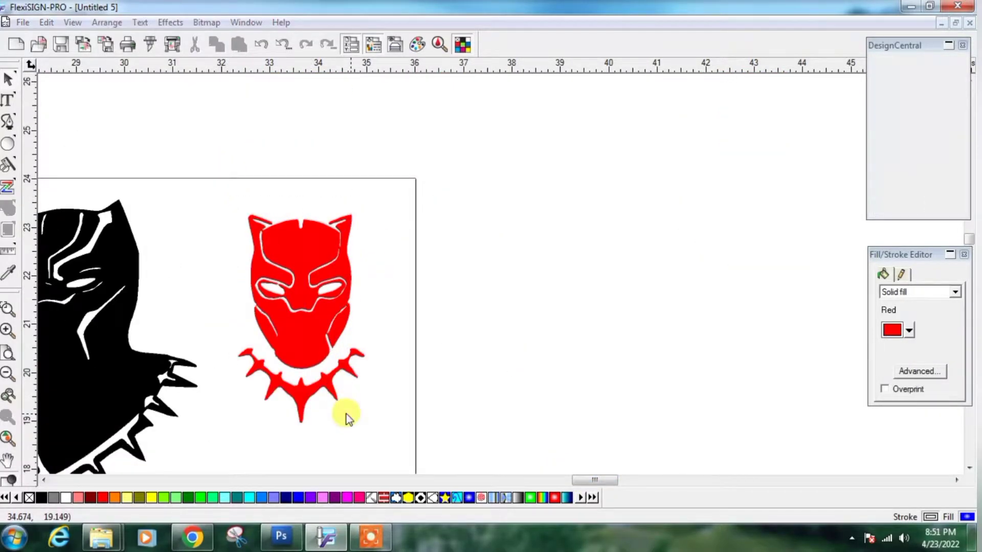
click(42, 497)
Step: Move the small standing black figure slightly up and right, closer to the large dripping figure
scroll(474, 347, down, 15)
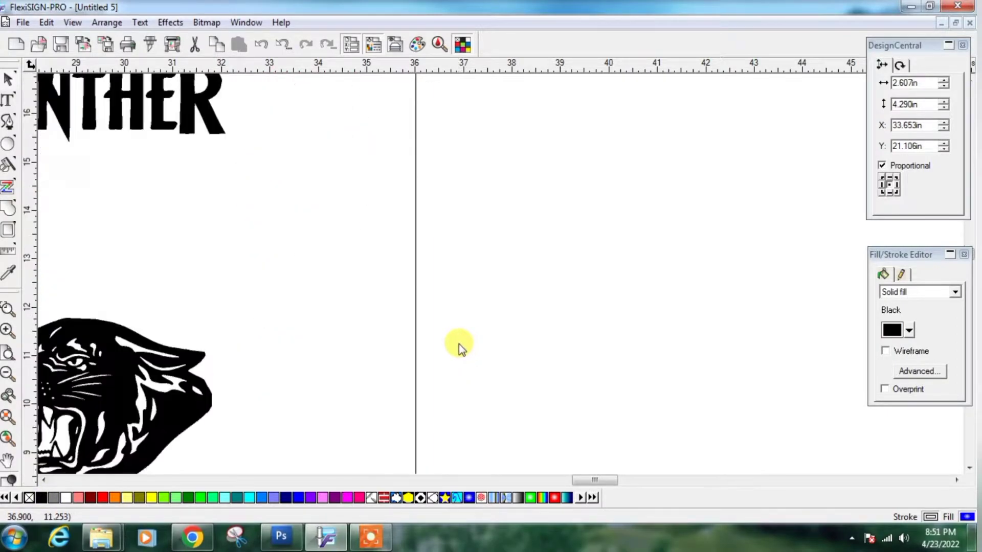
scroll(459, 344, down, 2)
drag(596, 479, 563, 478)
scroll(537, 340, down, 4)
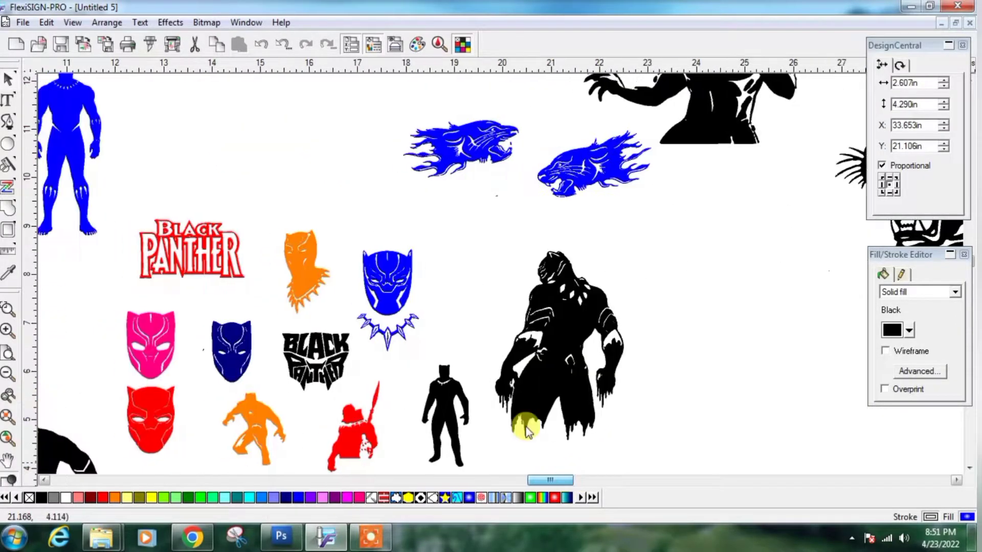
click(9, 333)
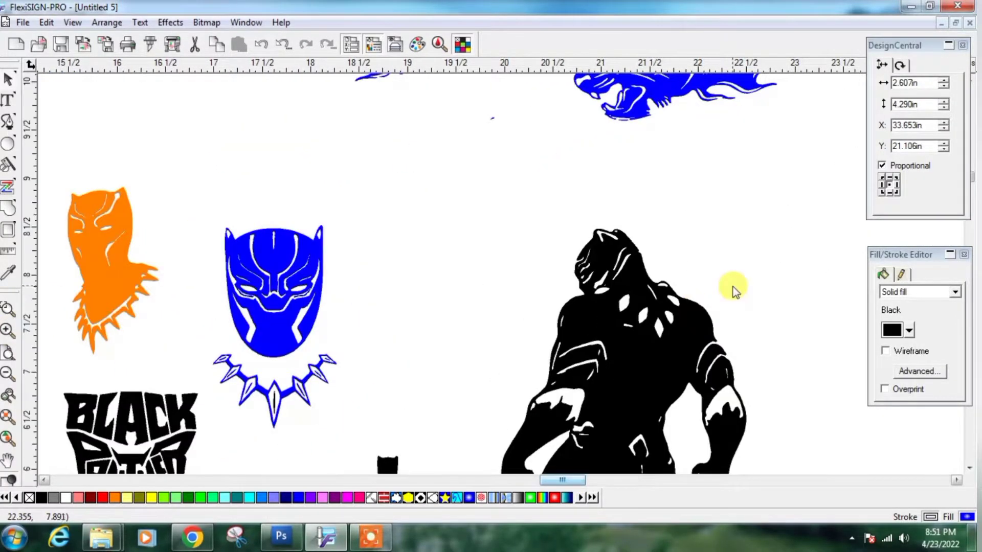
scroll(732, 287, down, 2)
click(632, 233)
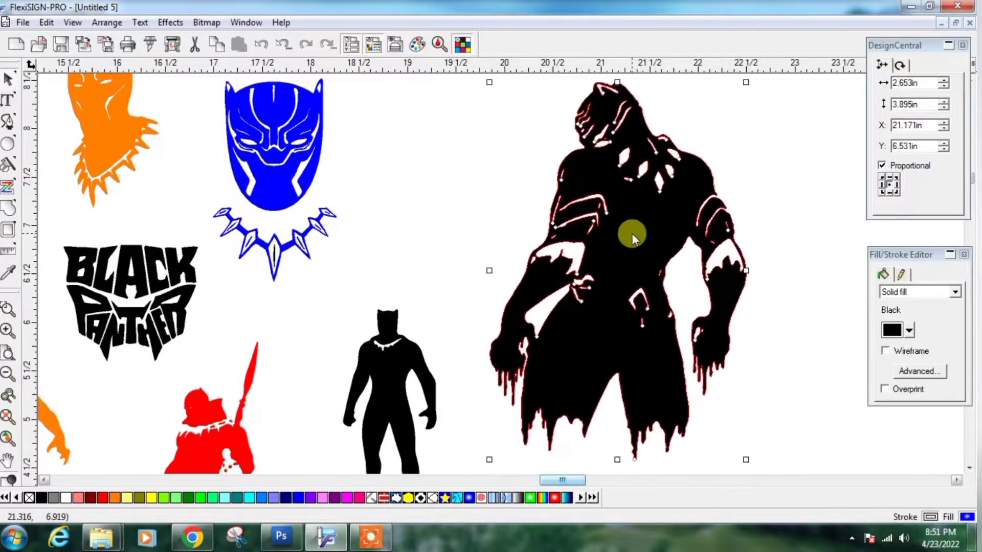
scroll(631, 233, down, 3)
click(396, 250)
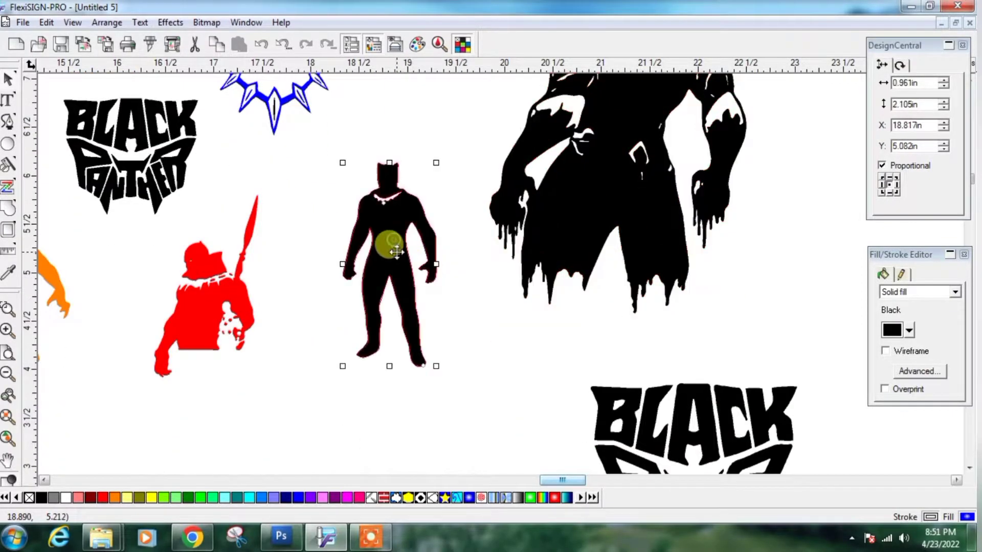
drag(391, 245, 407, 228)
Step: Delete the red figure holding a spear beside the small standing black figure
drag(136, 239, 261, 406)
drag(230, 307, 259, 328)
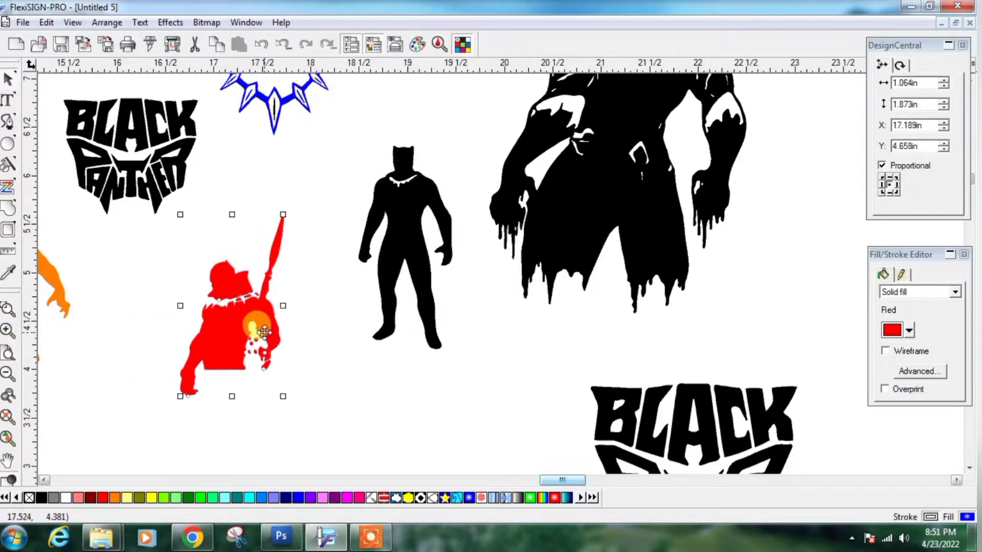
key(Delete)
Step: Move the larger black BLACK PANTHER mask lettering beside the small standing figure, to about X 17.10, Y 4.53 in
scroll(509, 316, down, 2)
mouse_move(595, 307)
mouse_down()
mouse_move(767, 416)
mouse_move(800, 476)
mouse_up()
scroll(715, 369, down, 2)
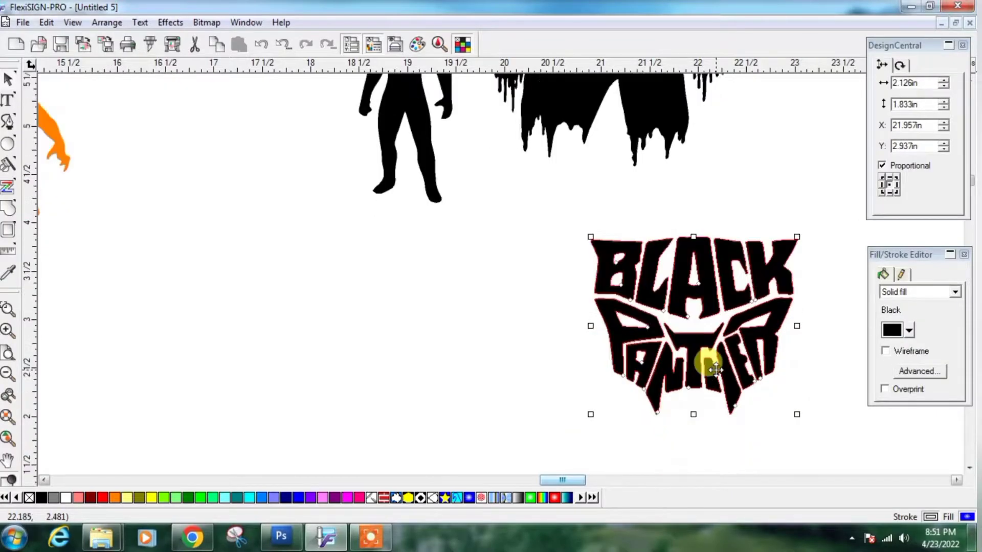
drag(669, 369, 256, 213)
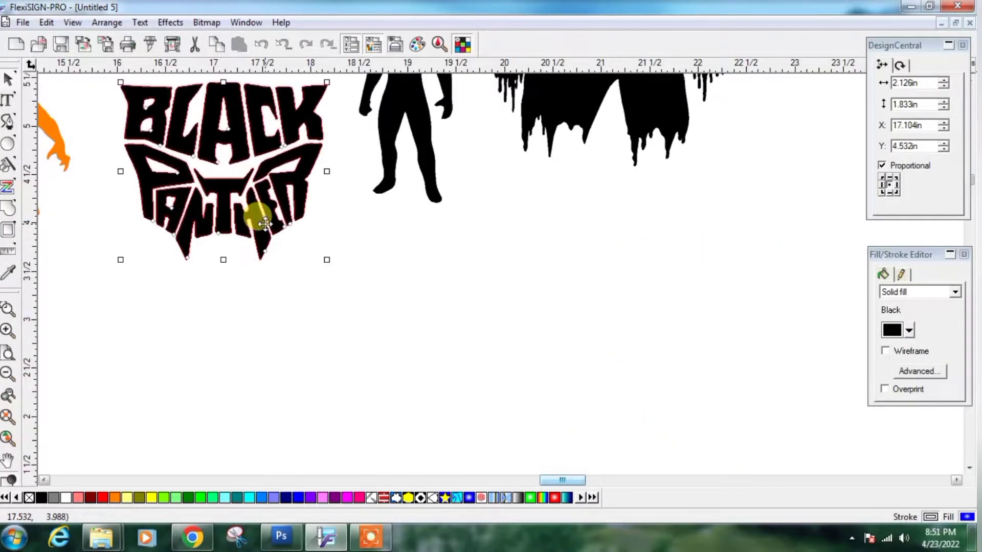
Step: Examine the masks, the two black panthers and the crouching Black Panther figure in the lower part of the page
scroll(258, 218, up, 6)
scroll(265, 223, up, 2)
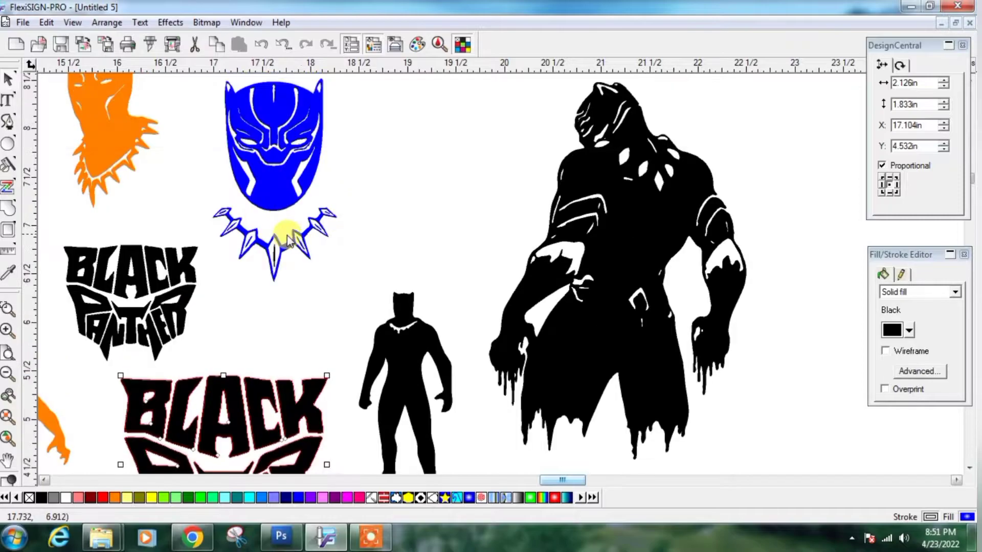
scroll(310, 251, up, 2)
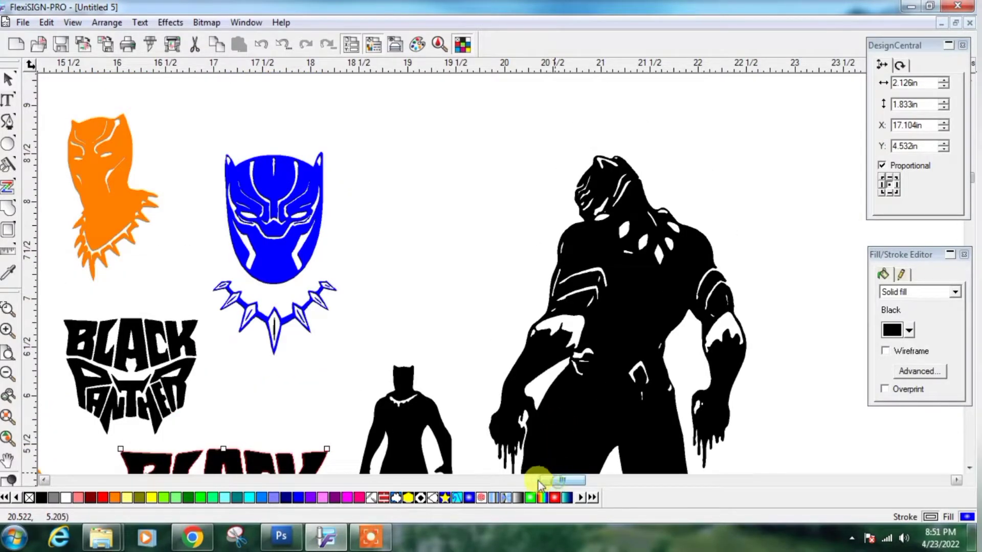
drag(538, 481, 511, 476)
scroll(513, 385, down, 6)
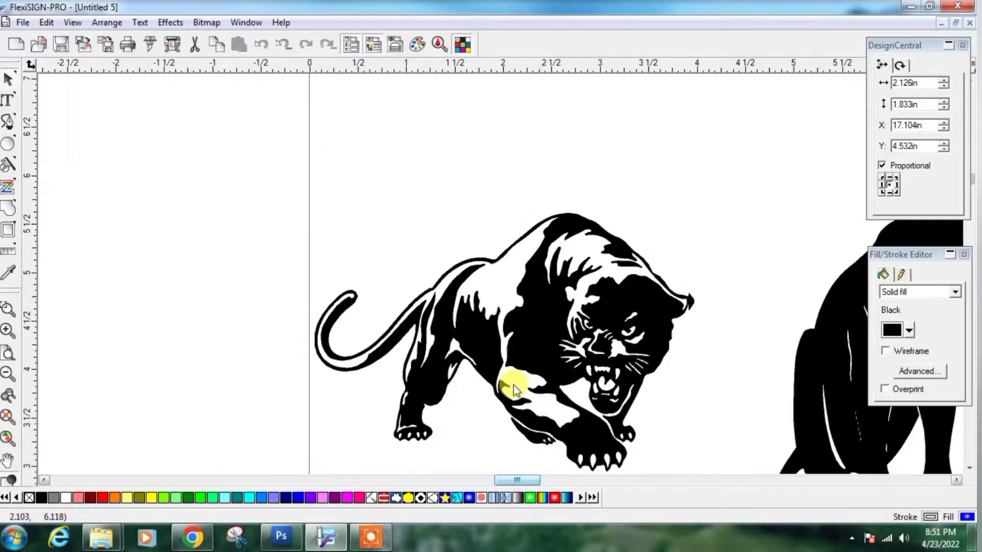
scroll(514, 385, down, 2)
drag(523, 480, 543, 481)
scroll(574, 339, down, 2)
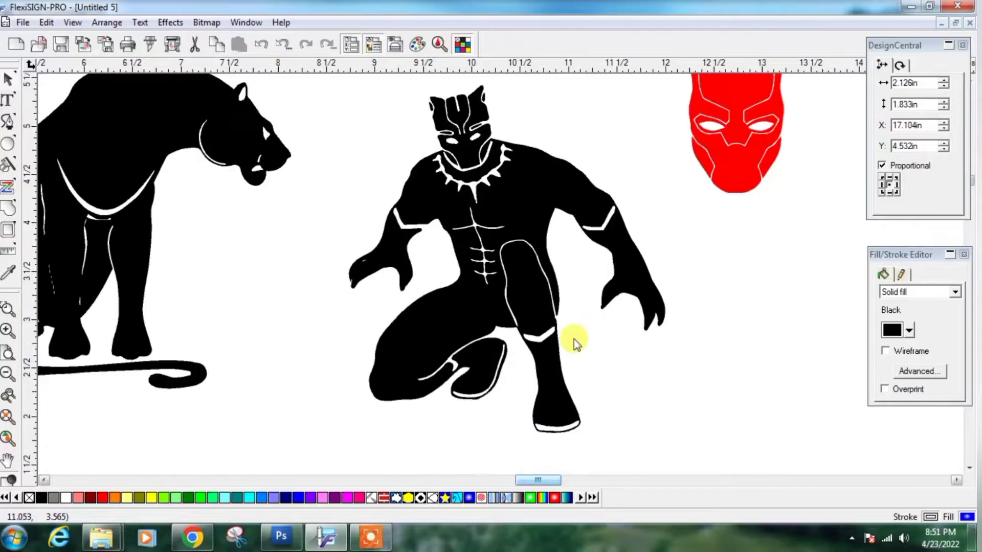
click(518, 275)
drag(518, 275, 508, 255)
click(606, 352)
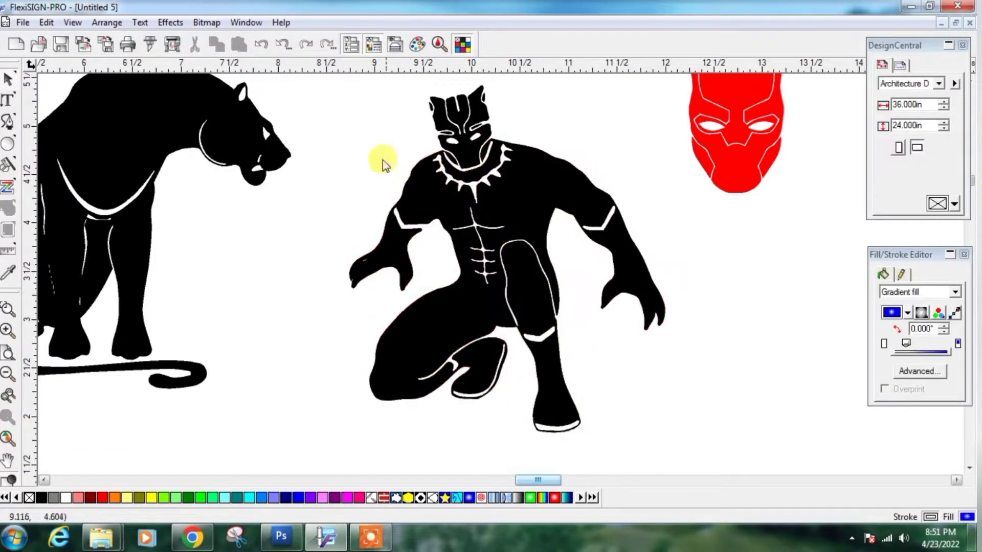
Step: Move the crouching Black Panther figure to about X 10.24, Y 3.84 in and group its parts
drag(363, 92, 643, 420)
drag(532, 281, 526, 268)
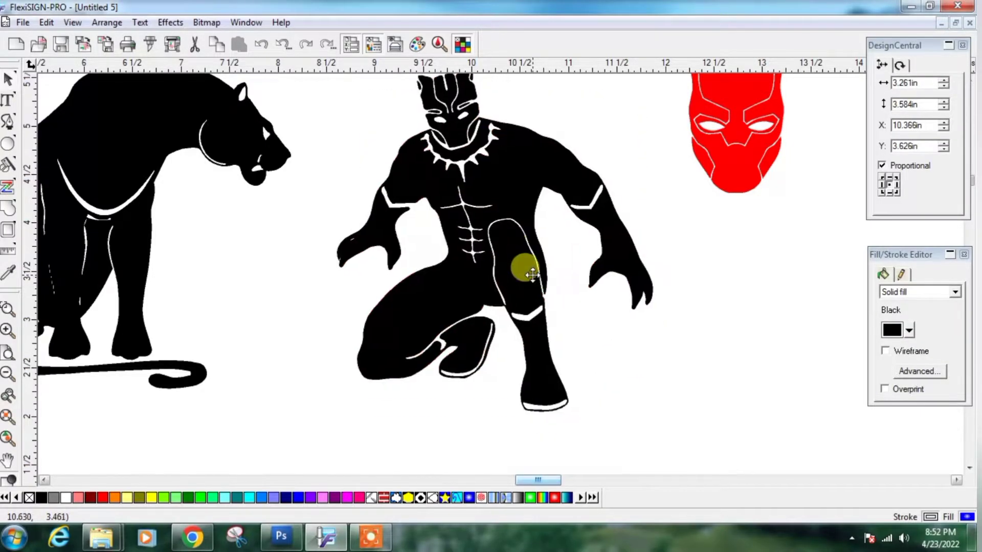
right_click(532, 279)
mouse_move(619, 492)
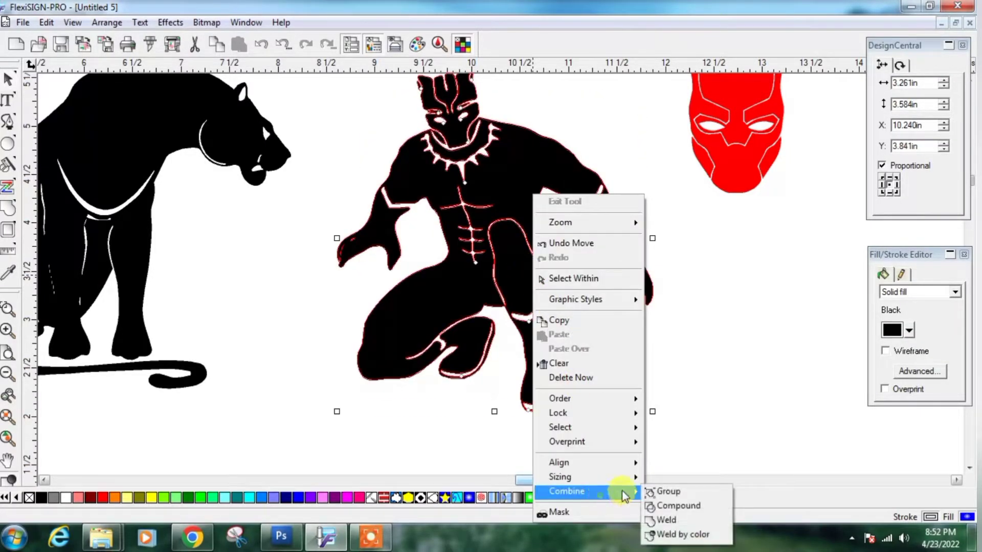
click(660, 492)
click(658, 422)
Step: Examine the masks, logos and figures across the whole page
key(ctrl+minus)
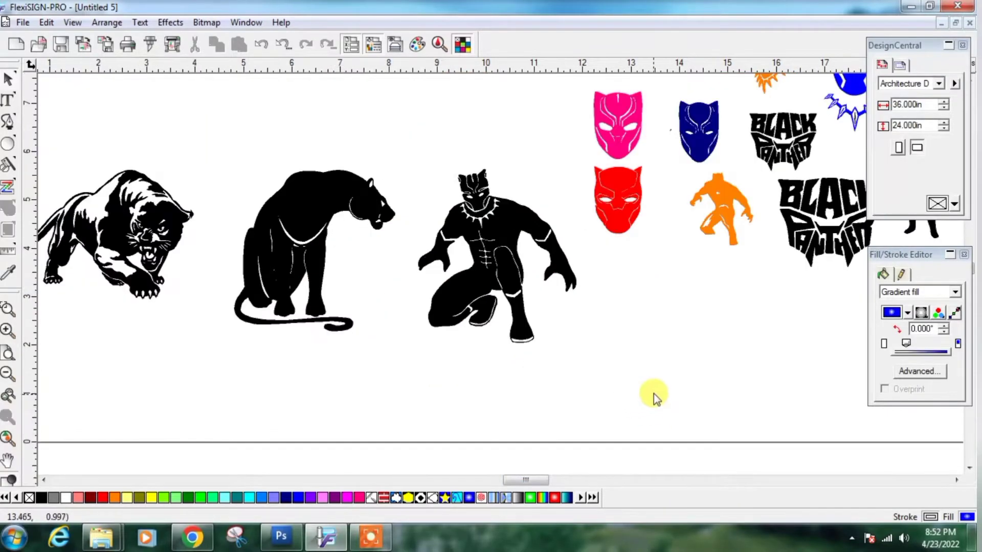
scroll(653, 394, up, 2)
drag(537, 480, 568, 479)
scroll(377, 366, up, 3)
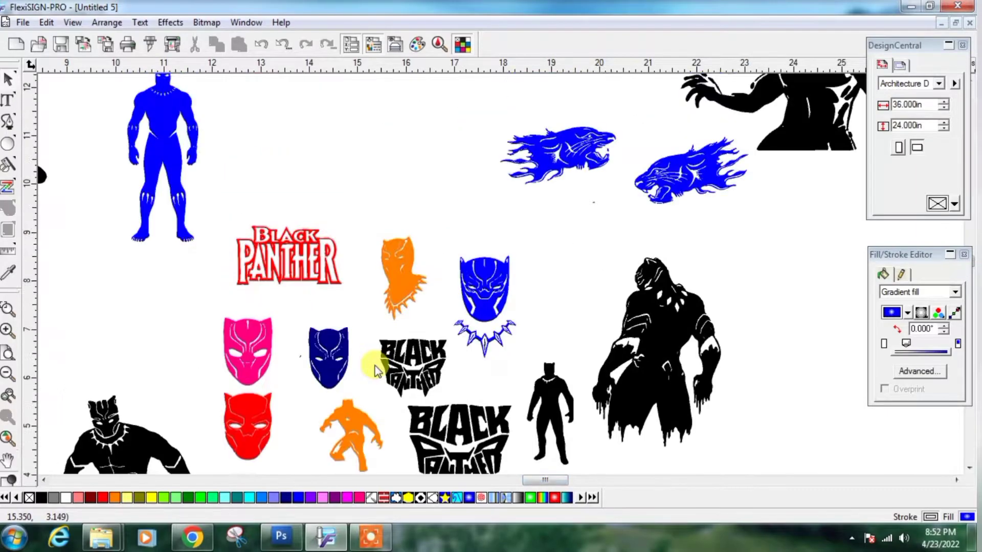
scroll(377, 367, up, 12)
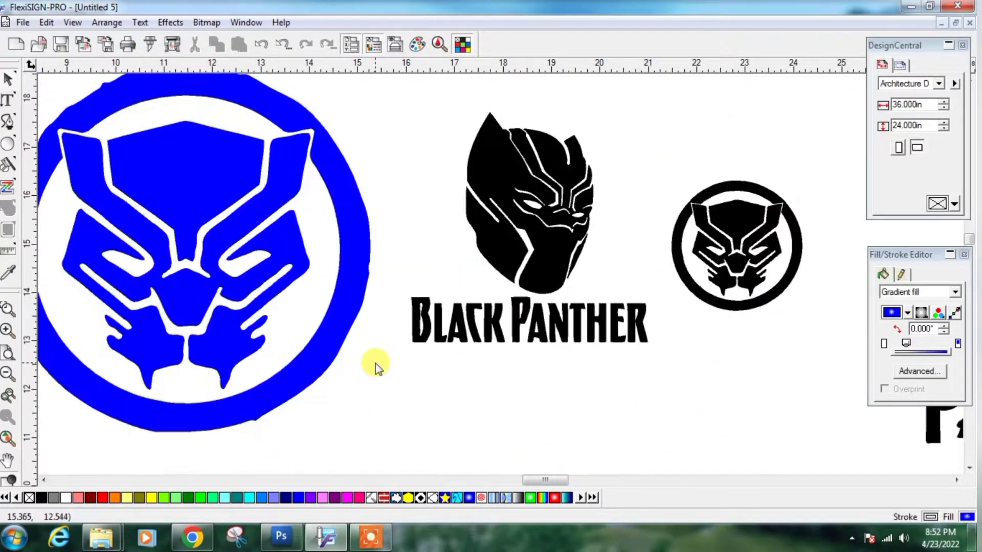
key(ctrl+minus)
key(ctrl+minus)
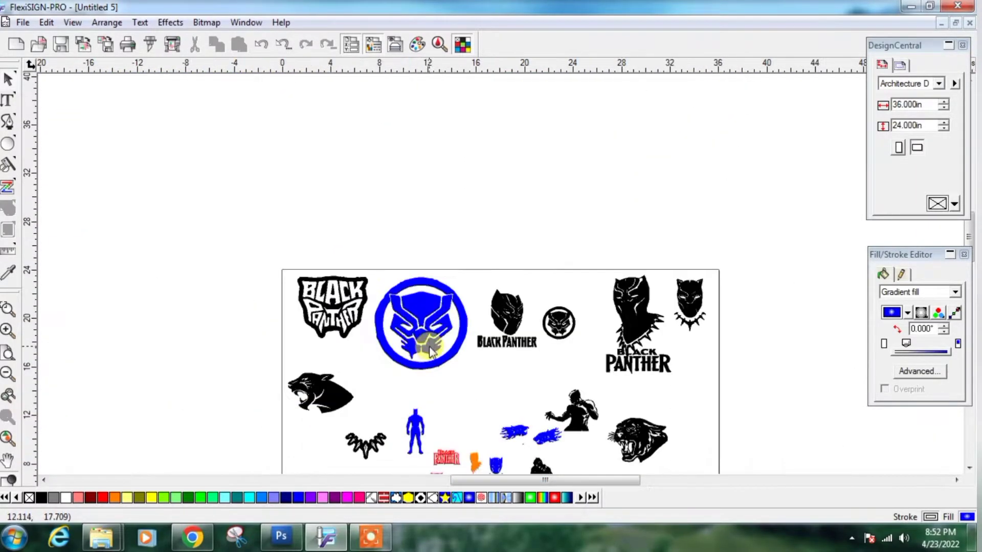
scroll(431, 351, down, 3)
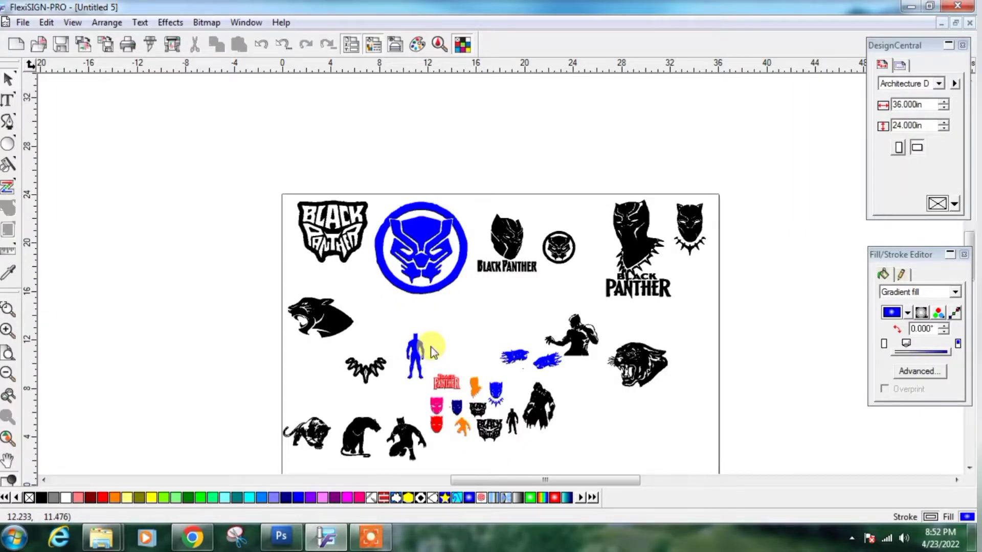
Step: Move the blue standing figure slightly up and right, below the blue round logo, and recolour it black
scroll(431, 347, down, 3)
click(416, 280)
drag(417, 280, 426, 253)
click(41, 497)
click(447, 387)
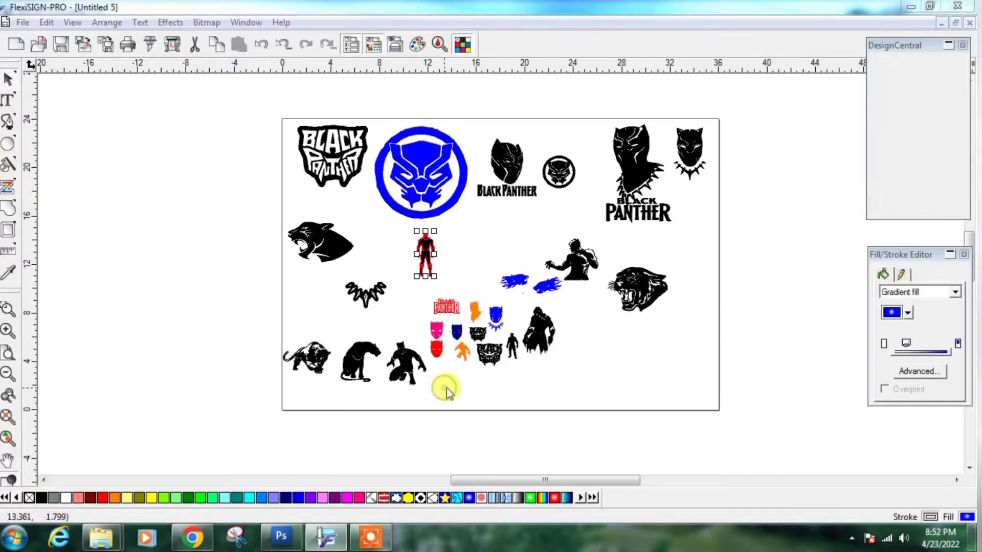
Step: Move the red BLACK PANTHER lettering up beside the recoloured standing figure and enlarge it to about 5.72 x 3.17 in
key(ctrl+plus)
drag(330, 312, 424, 352)
drag(400, 327, 418, 181)
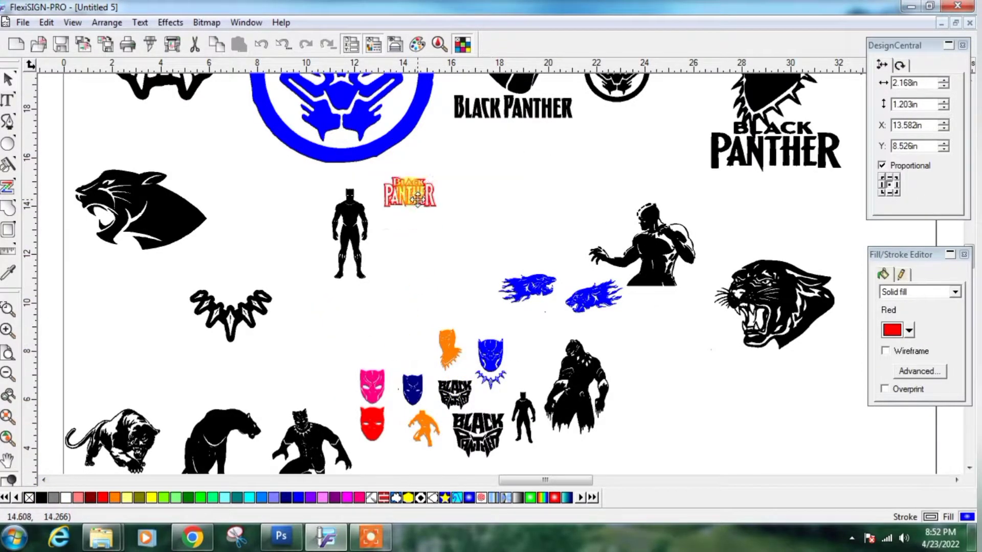
drag(450, 221, 528, 262)
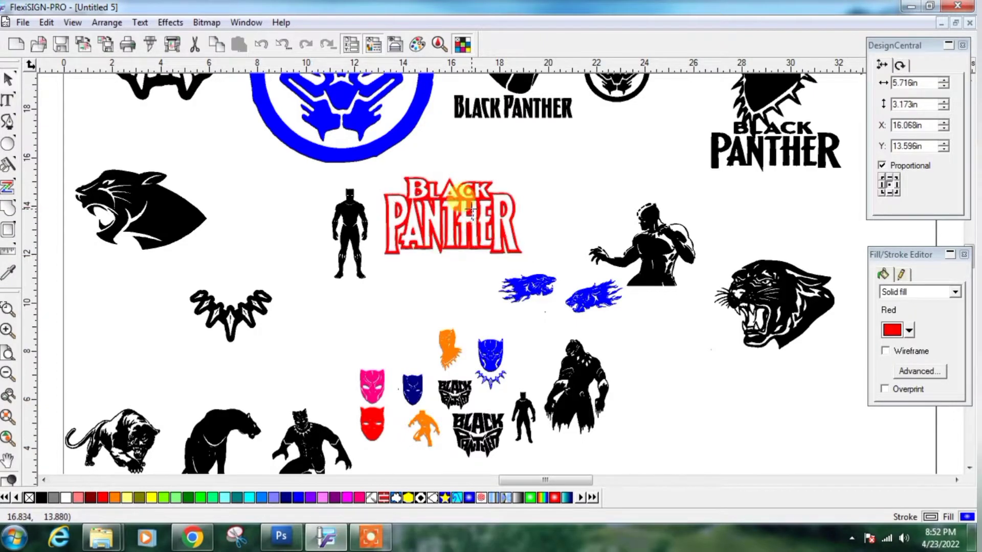
click(492, 282)
Step: Move the two blue flaming panther heads up above the fighting figure, and shift that figure left beside the red lettering
drag(572, 300, 682, 193)
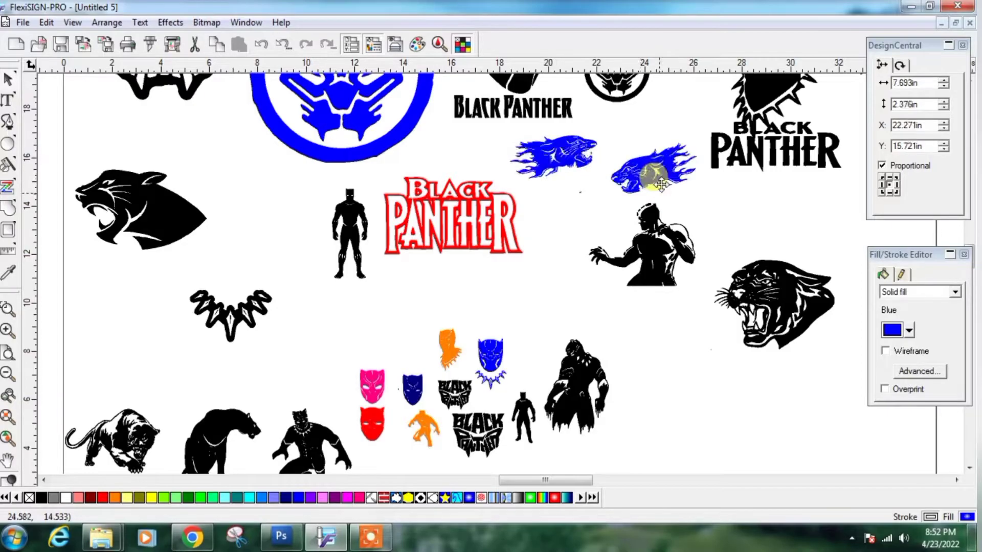
click(658, 259)
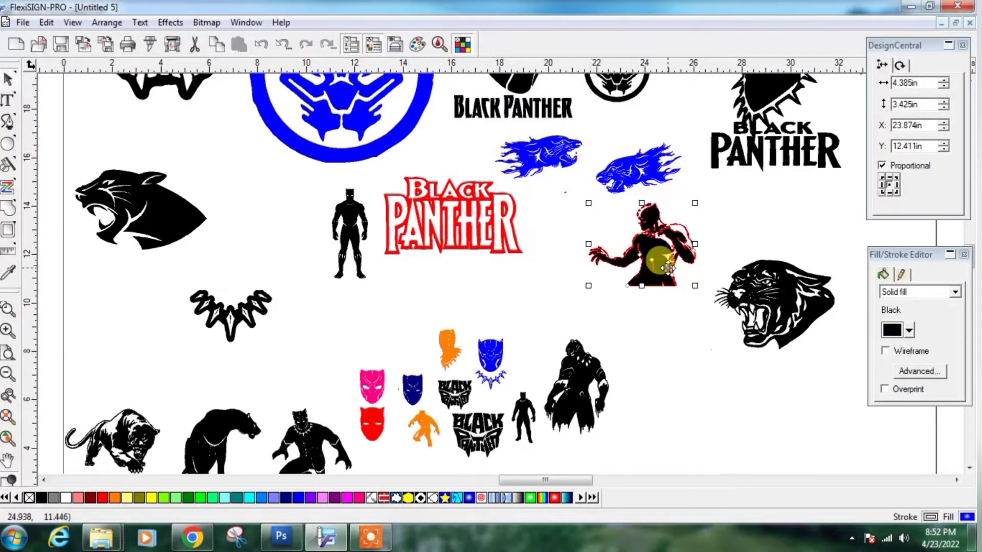
drag(658, 259, 594, 260)
Step: Move the roaring panther head up and left, and place the dripping figure below it near the page's right edge
click(798, 327)
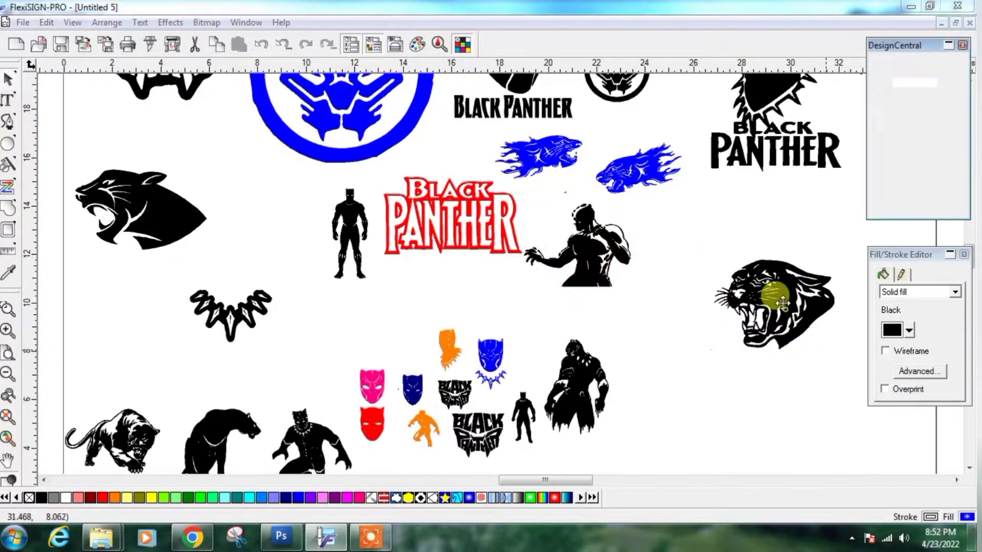
drag(757, 340, 721, 273)
click(576, 387)
drag(576, 387, 790, 307)
Step: Enlarge the small standing black figure to about 3.68 x 8.06 in and place it below the roaring panther head
drag(522, 400, 648, 331)
drag(663, 366, 727, 506)
drag(697, 402, 673, 351)
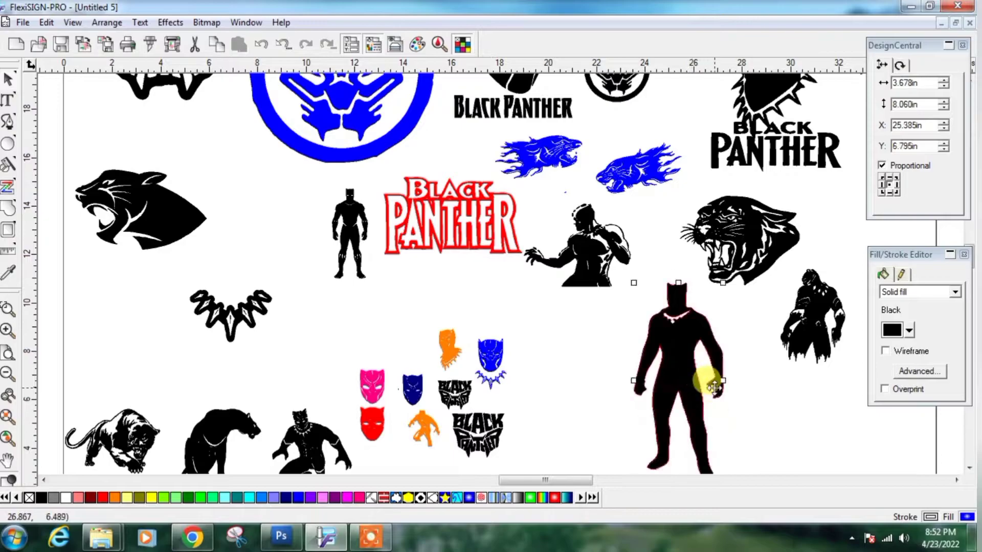
Step: Uncompound the enlarged standing black figure and send its body shape to the back
scroll(715, 389, down, 3)
right_click(670, 304)
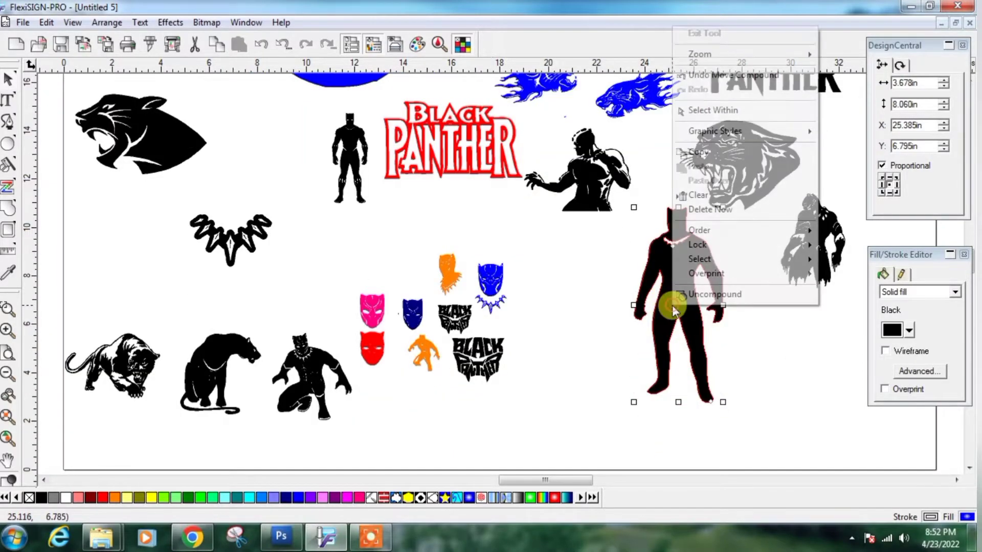
click(722, 297)
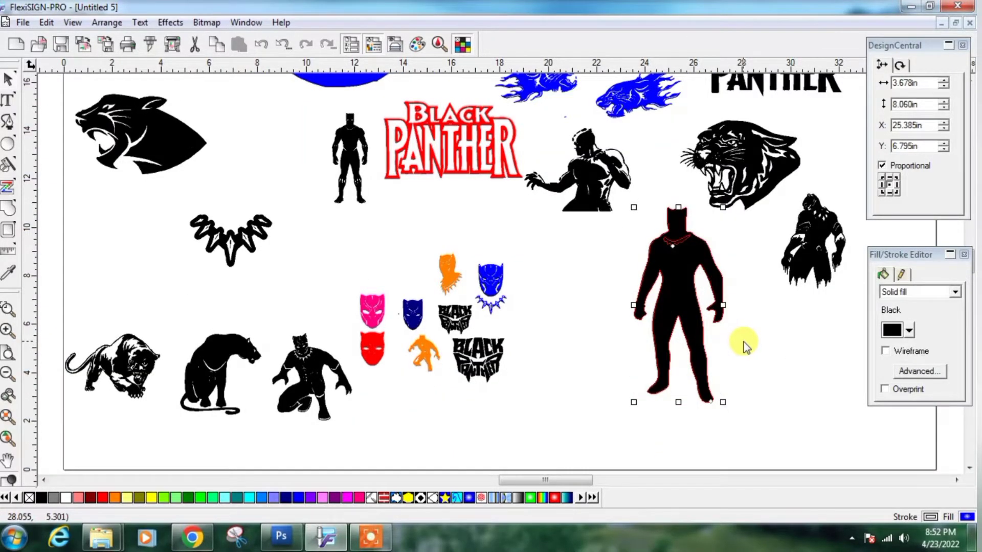
right_click(677, 238)
mouse_move(736, 372)
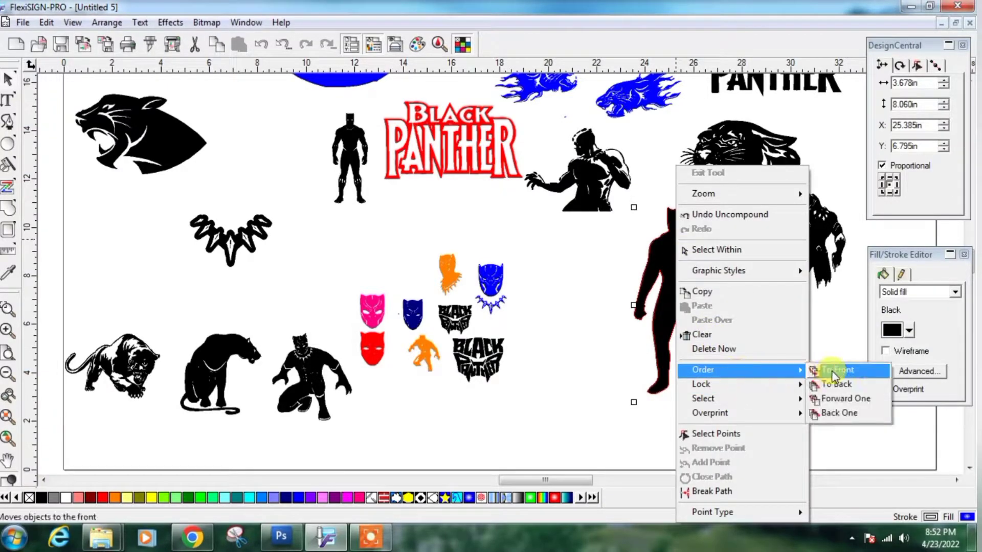
click(834, 385)
click(767, 349)
Step: Enlarge the blue mask with necklace beside the large standing figure, and scale the lower BLACK PANTHER mask lettering to about 3.92 x 3.38 in
drag(495, 286, 603, 444)
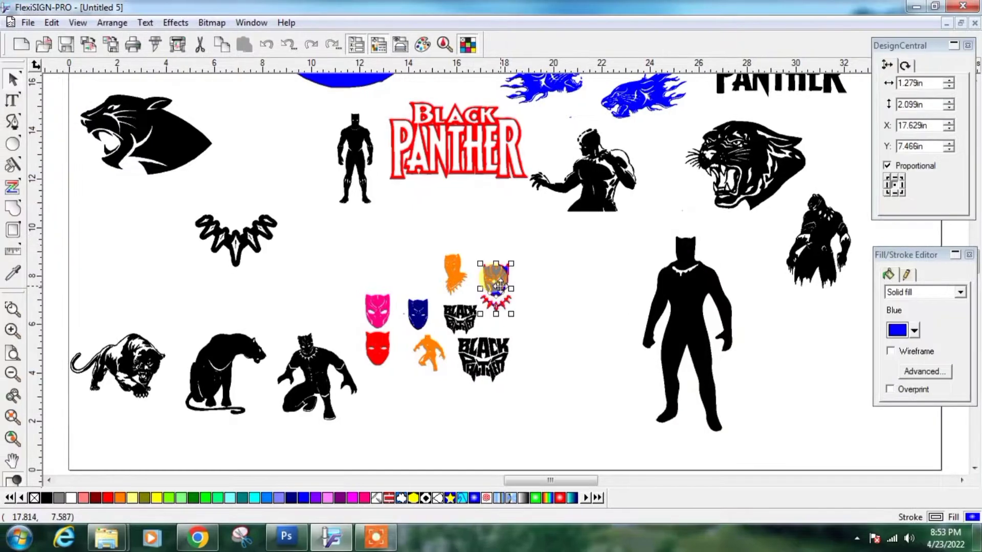
key(ctrl+z)
click(550, 325)
drag(517, 324, 596, 301)
drag(457, 346, 452, 372)
drag(506, 407, 467, 425)
Step: Examine the small coloured masks, orange figures and small BLACK PANTHER lettering up close
click(11, 439)
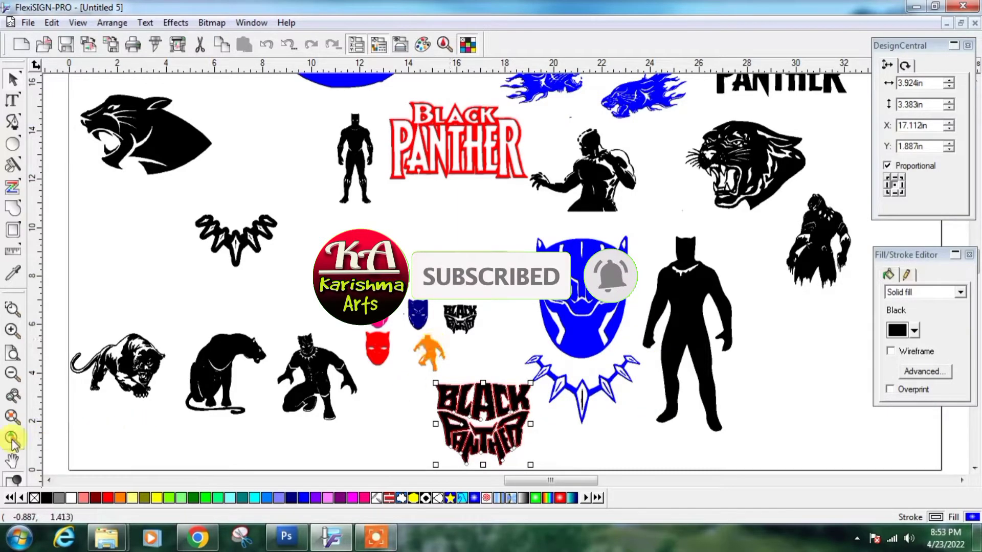
drag(417, 315, 507, 397)
click(13, 418)
click(573, 390)
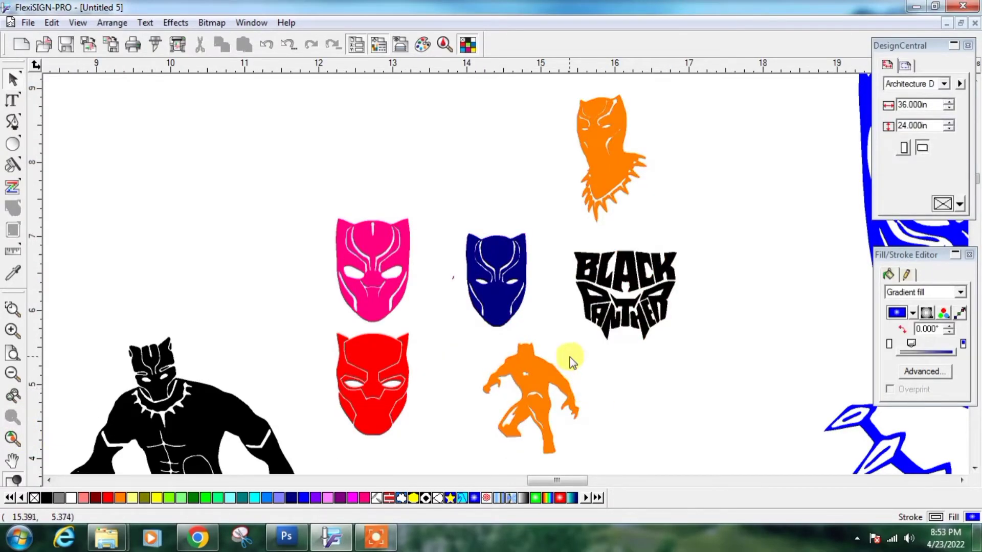
scroll(570, 357, up, 2)
key(ctrl+minus)
key(ctrl+minus)
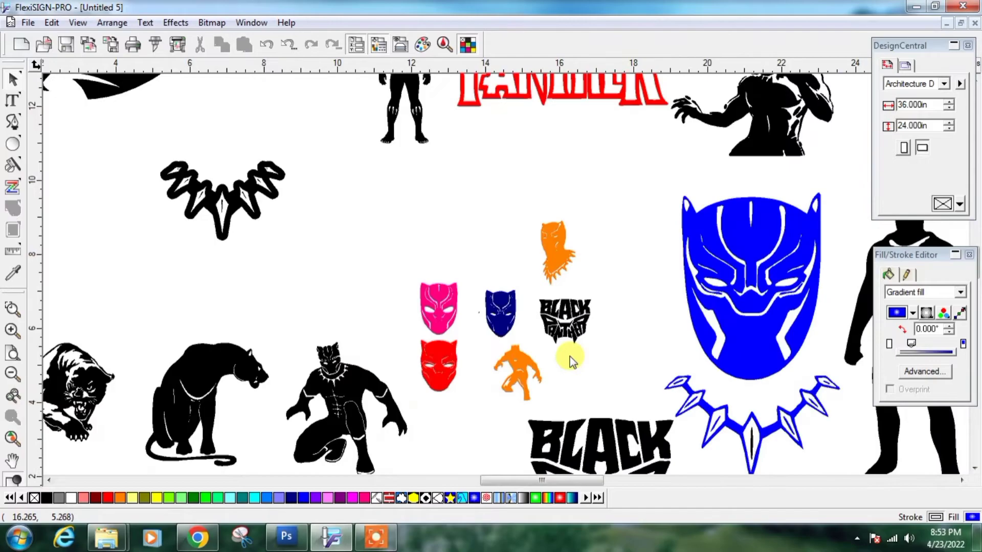
Step: Select the cluster of small masks, orange figures and lettering and move it up to about X 14.09, Y 8.20 in
drag(447, 250, 506, 285)
key(ctrl+z)
drag(446, 230, 514, 275)
drag(459, 212, 441, 194)
drag(488, 254, 493, 265)
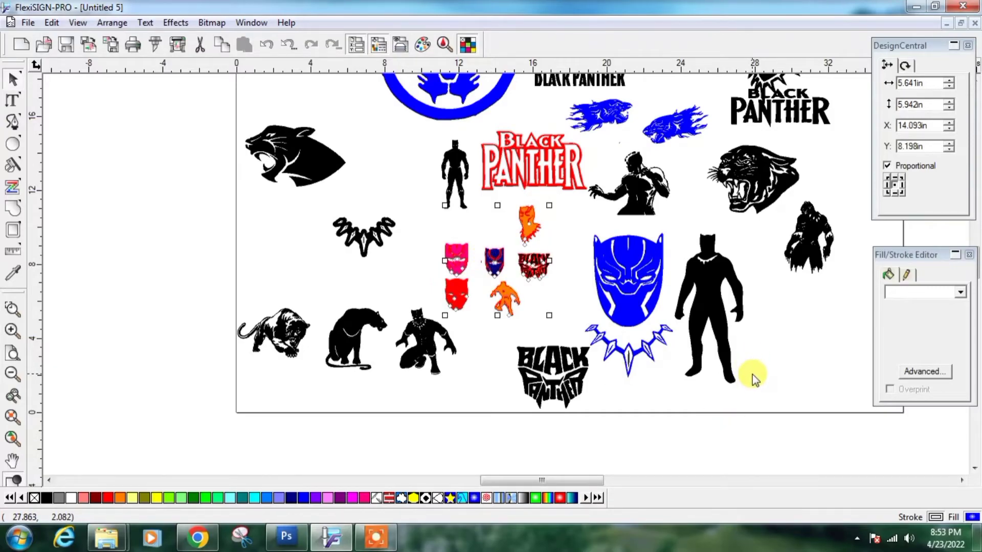
Step: Move the fighting figure slightly right and down, and nudge the cluster of small designs right and up
scroll(752, 374, up, 4)
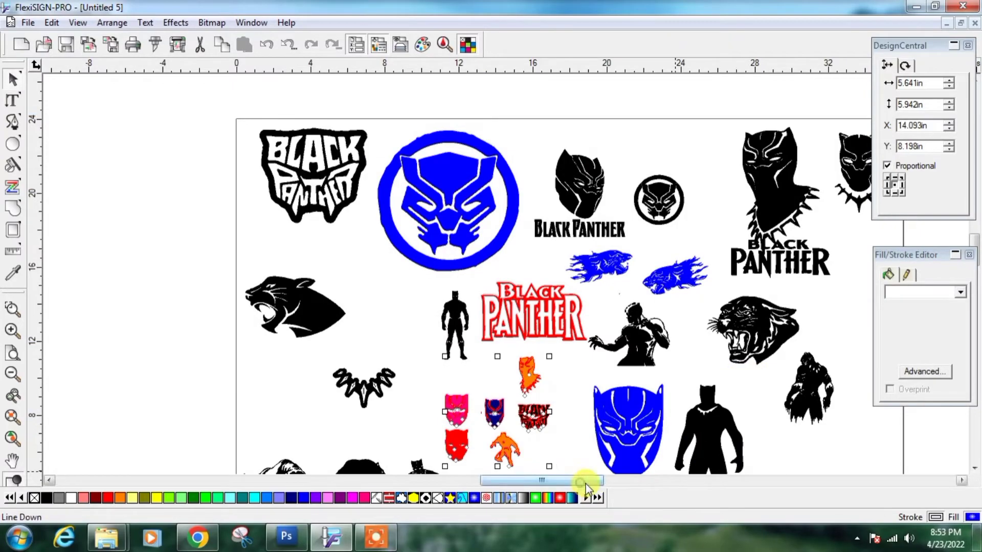
drag(586, 485, 594, 485)
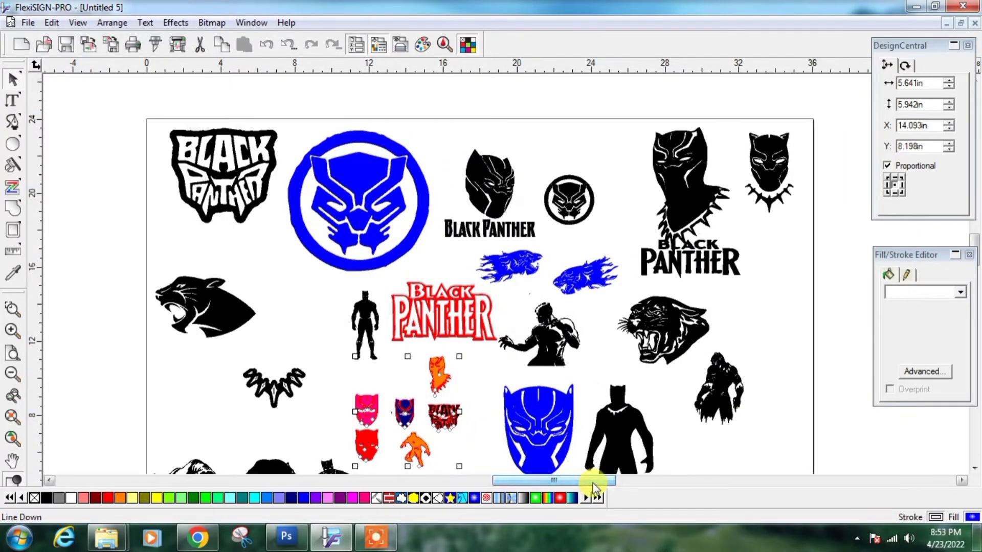
scroll(593, 486, down, 2)
click(561, 282)
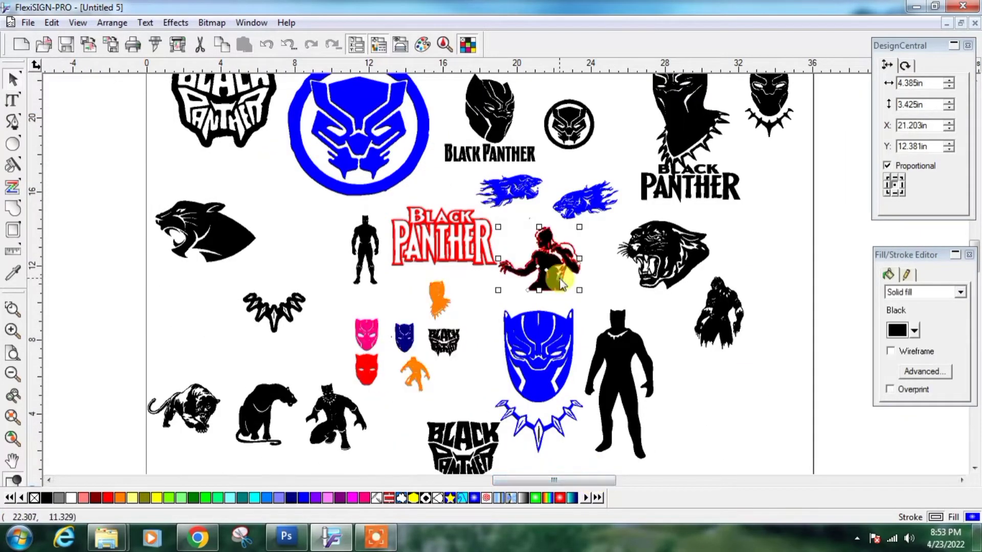
drag(557, 276, 580, 285)
drag(344, 296, 468, 407)
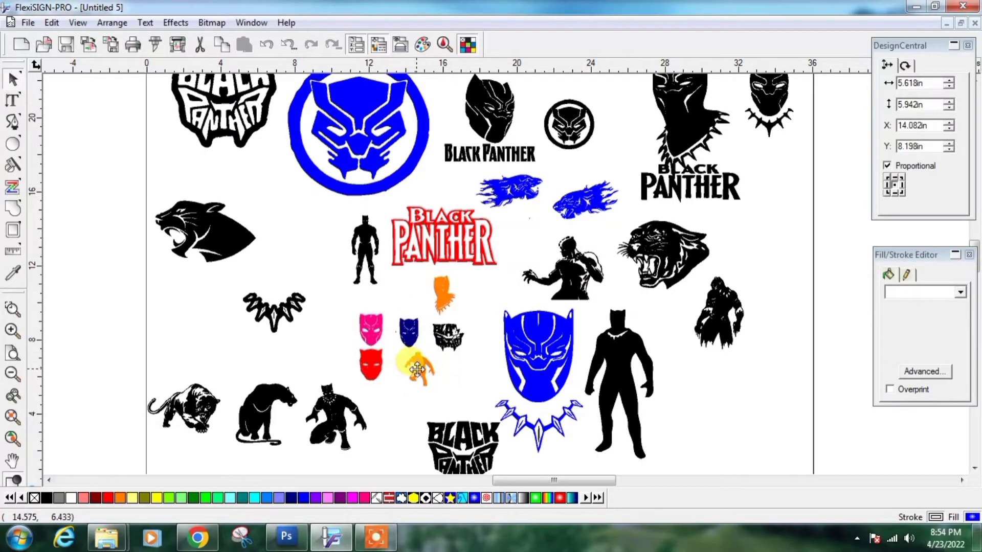
Step: Enlarge the black claw necklace to about 5.04 x 3.20 in and place it at about X 7.22, Y 9.94 in
drag(277, 346, 304, 256)
click(233, 346)
drag(228, 284, 317, 338)
drag(279, 315, 292, 258)
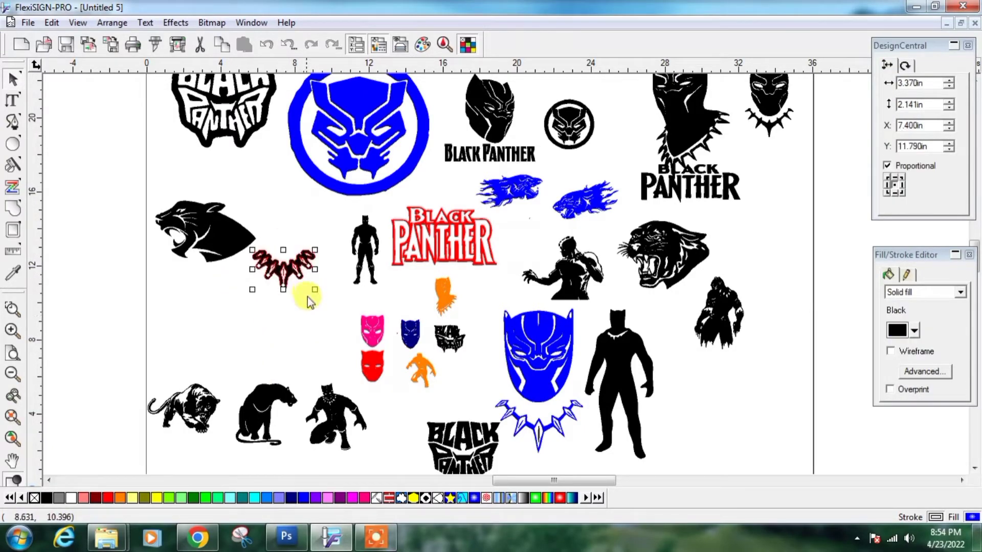
drag(313, 288, 296, 310)
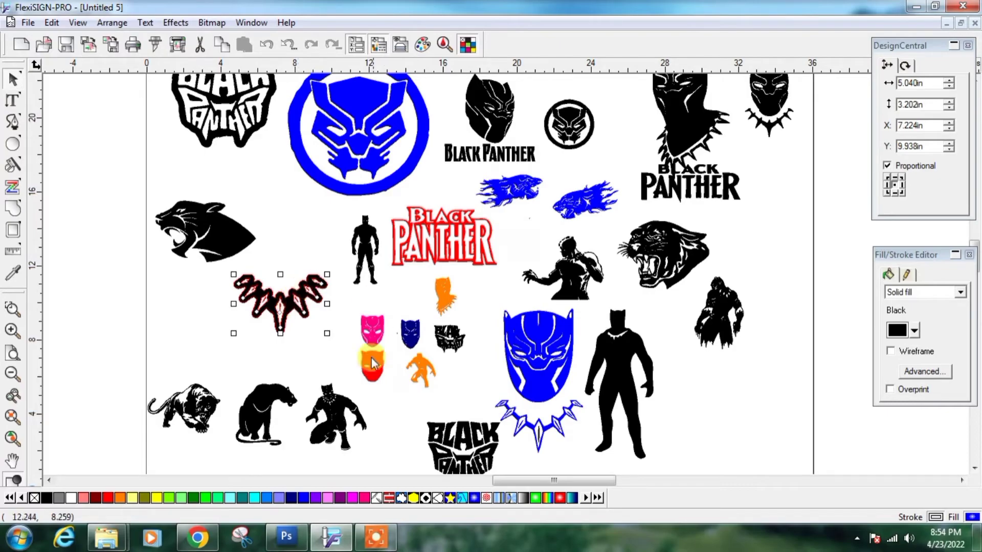
Step: Select all designs on the page and scale them up proportionally to about 49.21 x 32.96 in
scroll(394, 377, up, 3)
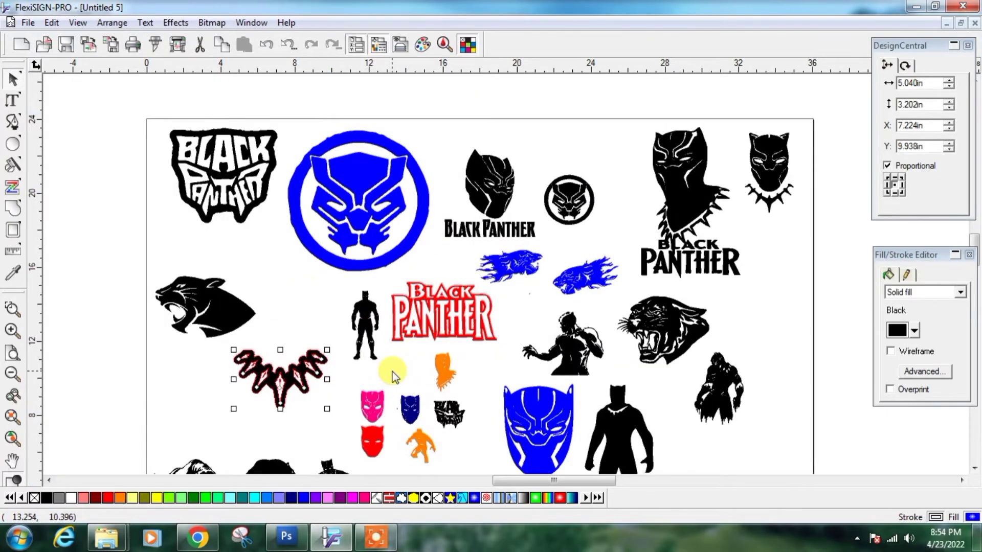
key(ctrl+minus)
click(614, 408)
drag(312, 167, 705, 429)
drag(318, 189, 195, 113)
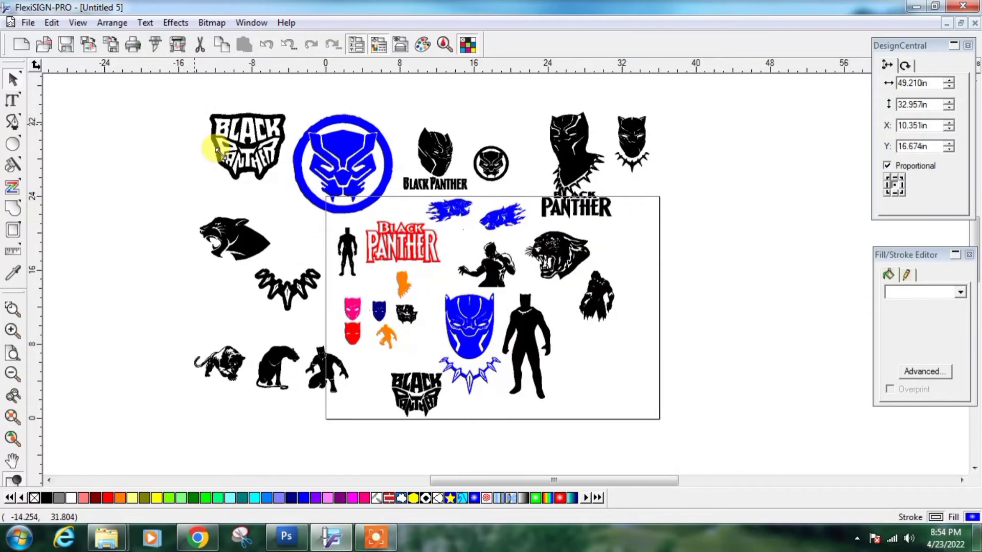
Step: Group all the designs, move them outside the page to its right and enlarge them to about 111.12 x 74.42 in
right_click(465, 315)
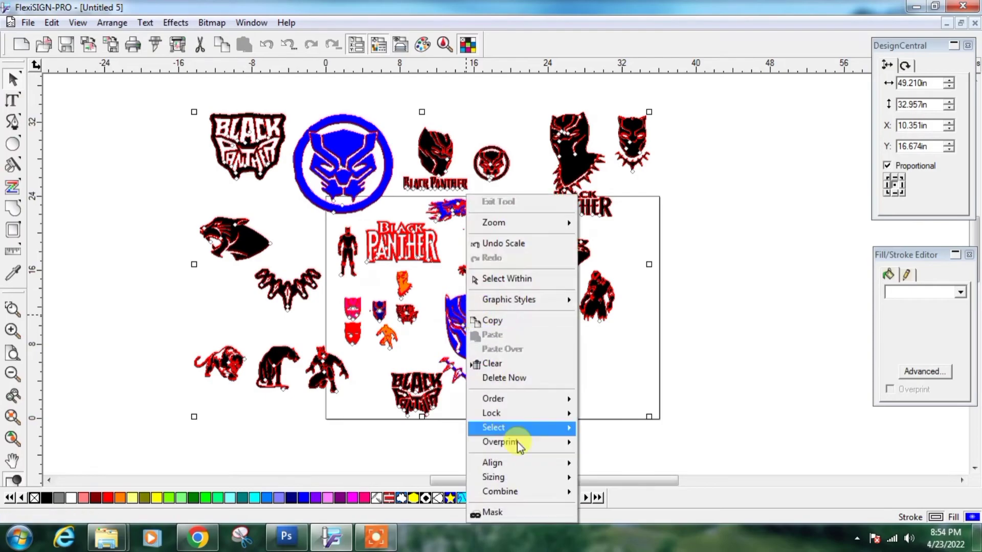
click(603, 490)
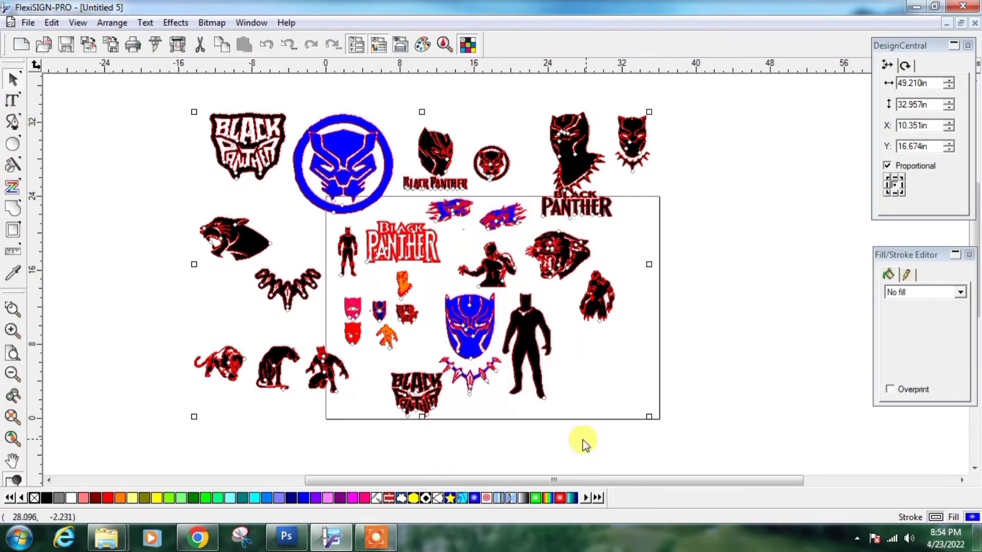
scroll(542, 402, down, 1)
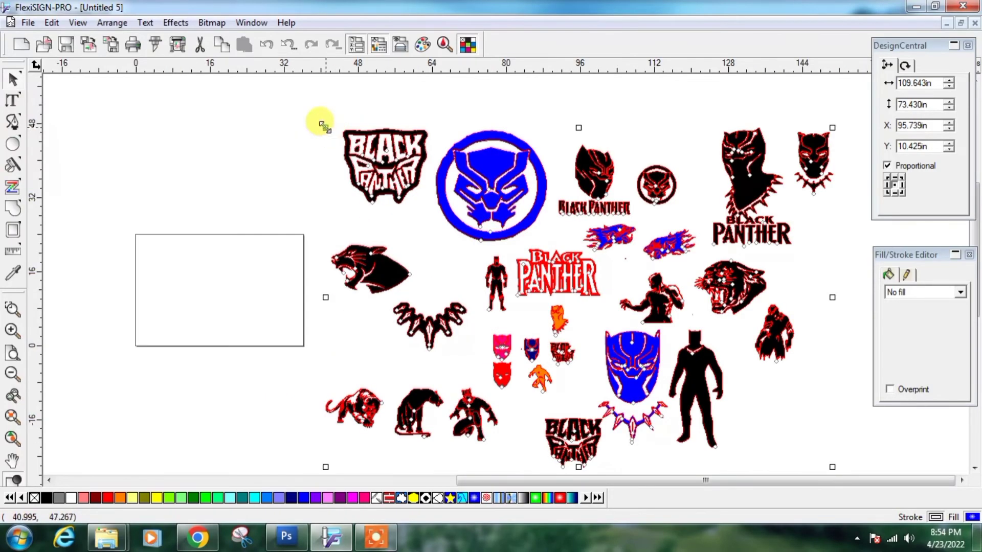
mouse_move(324, 126)
mouse_down()
mouse_move(295, 110)
mouse_move(318, 123)
mouse_up()
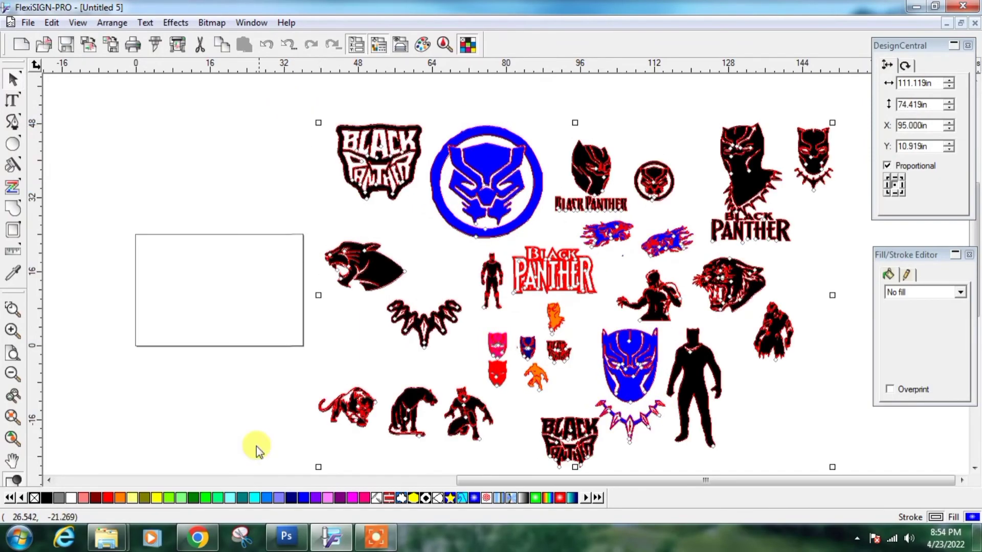